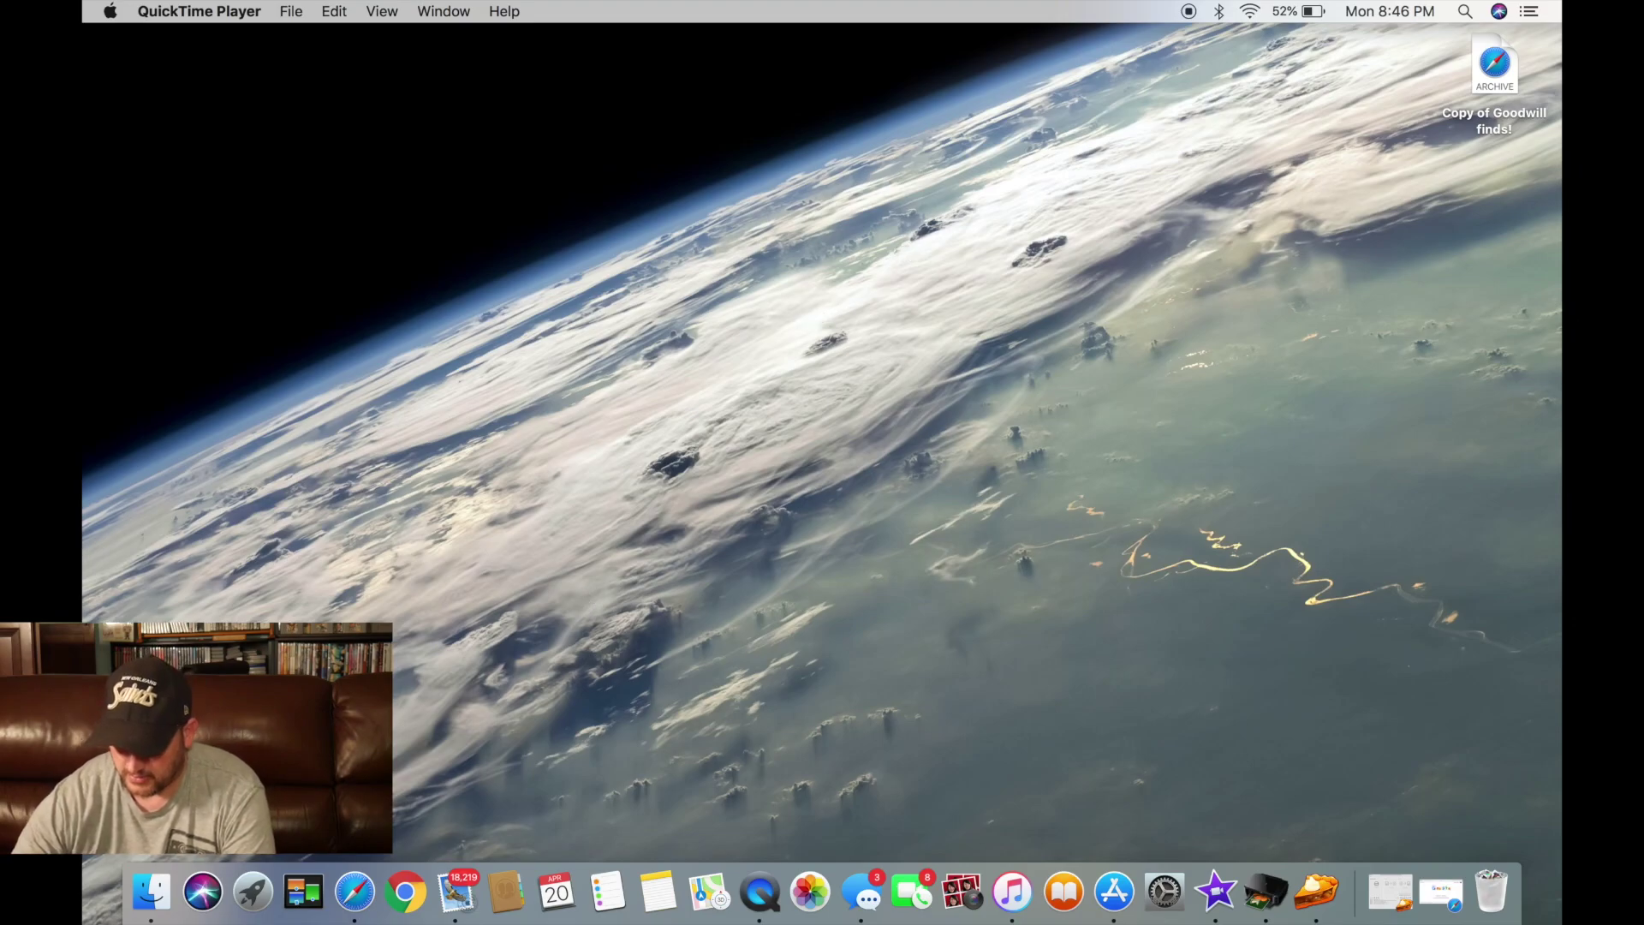
- In Safari, search Google for 'applepi baker' and open the Tweaking4All ApplePi-Baker v2 article
{"action": "left_click", "coordinate": [353, 895]}
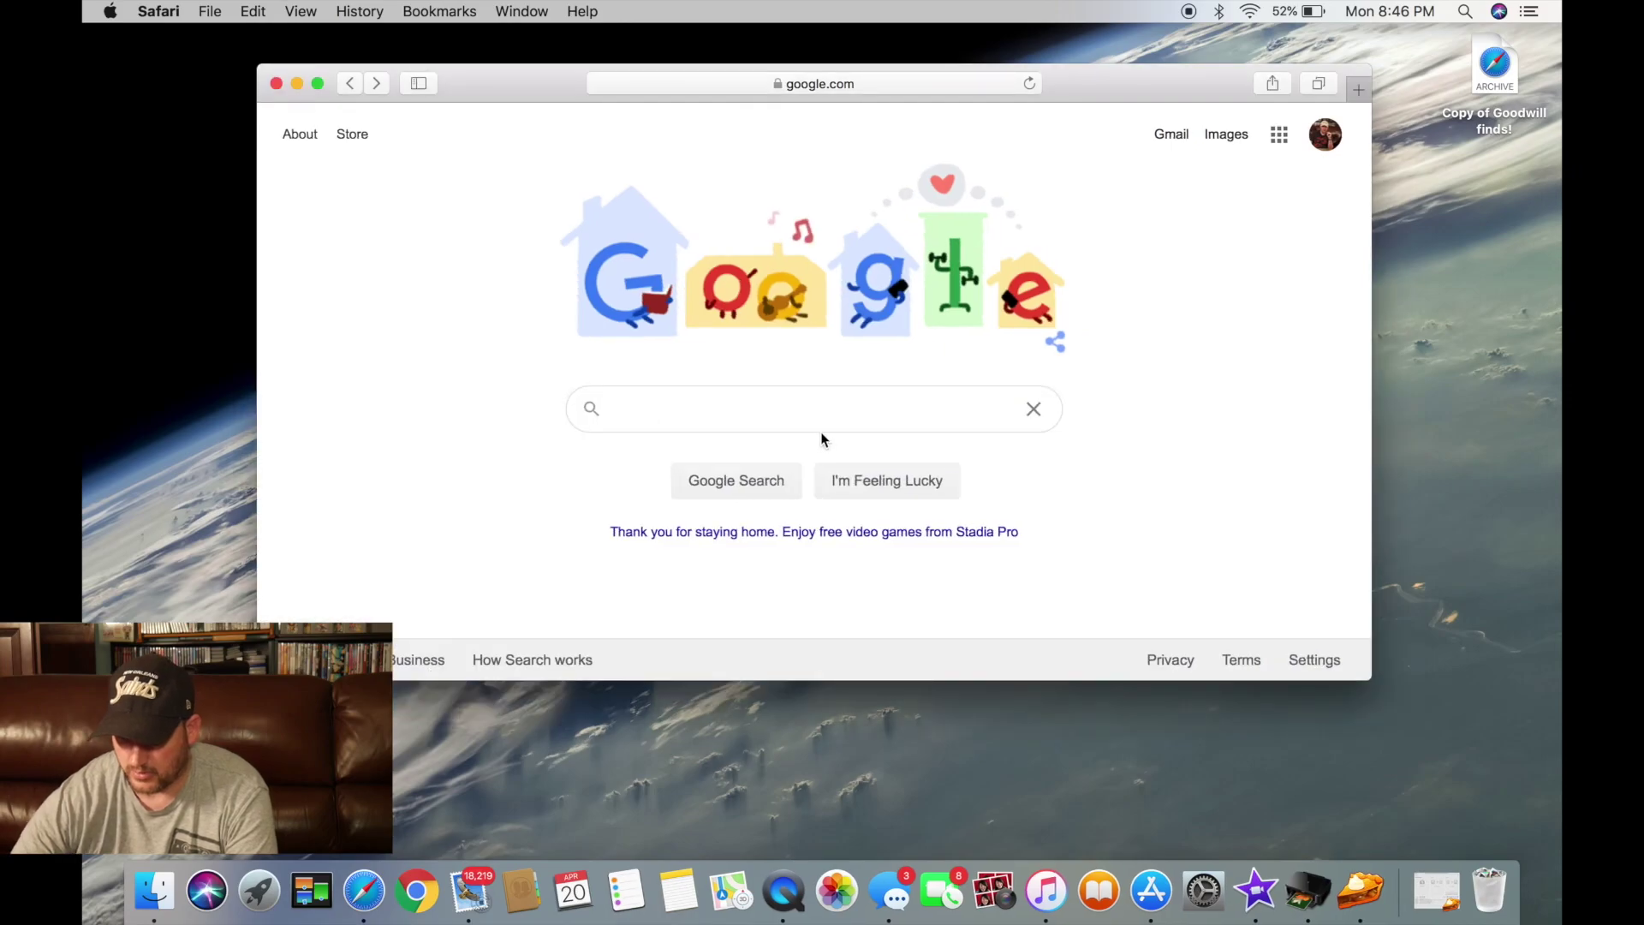
{"action": "left_click", "coordinate": [686, 403]}
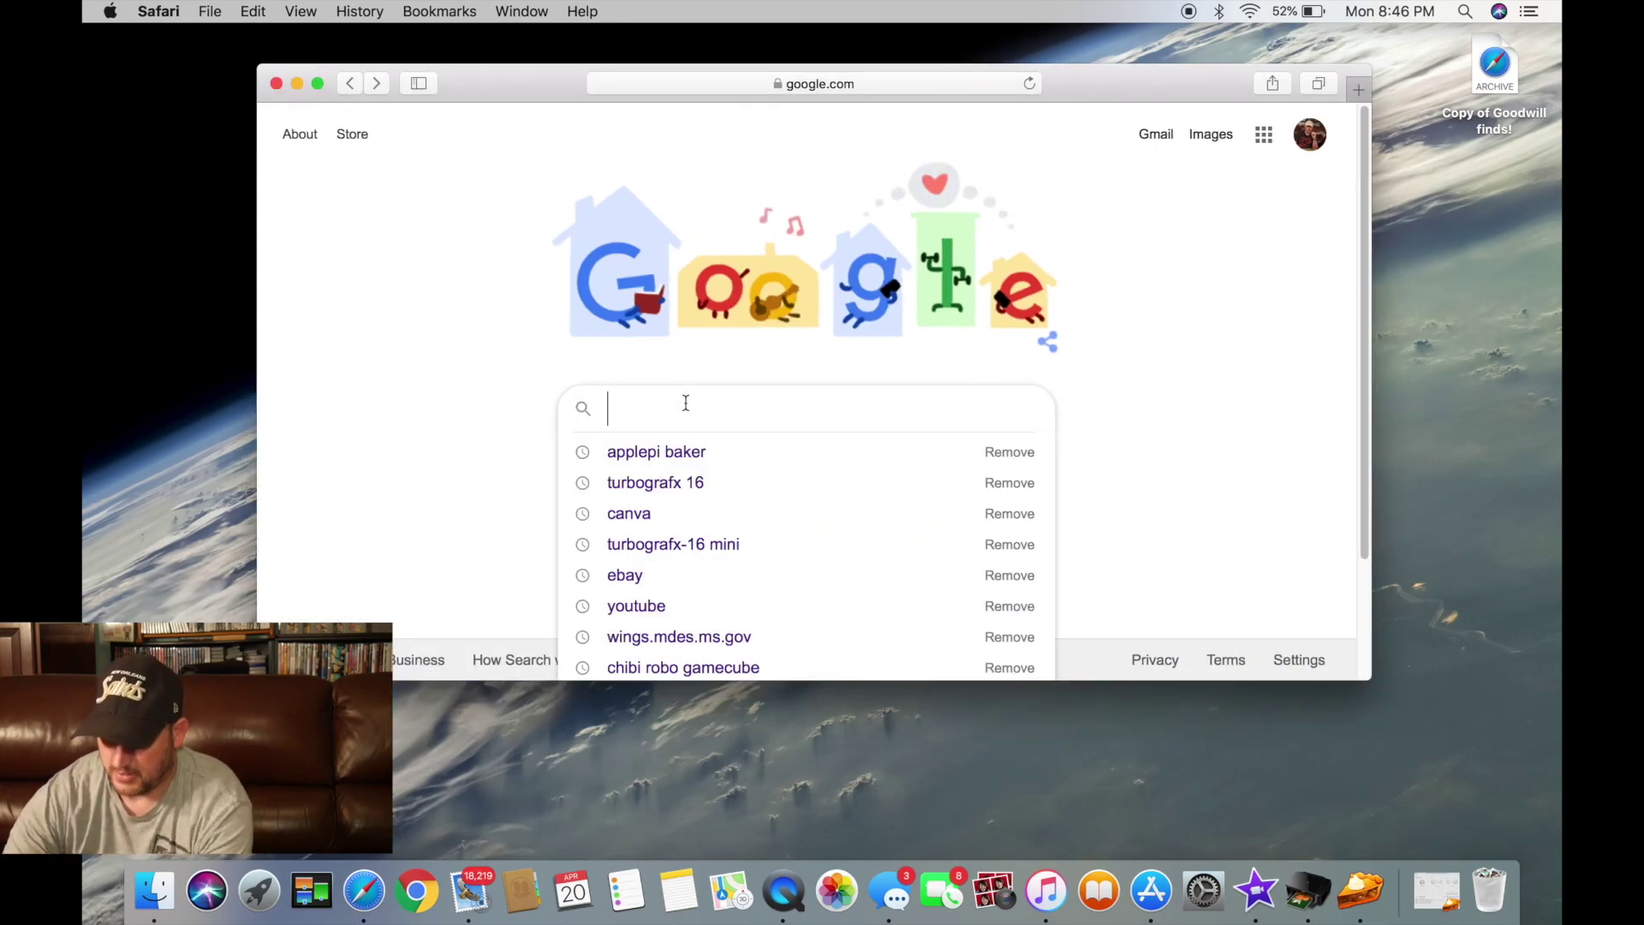
{"action": "left_click", "coordinate": [622, 459]}
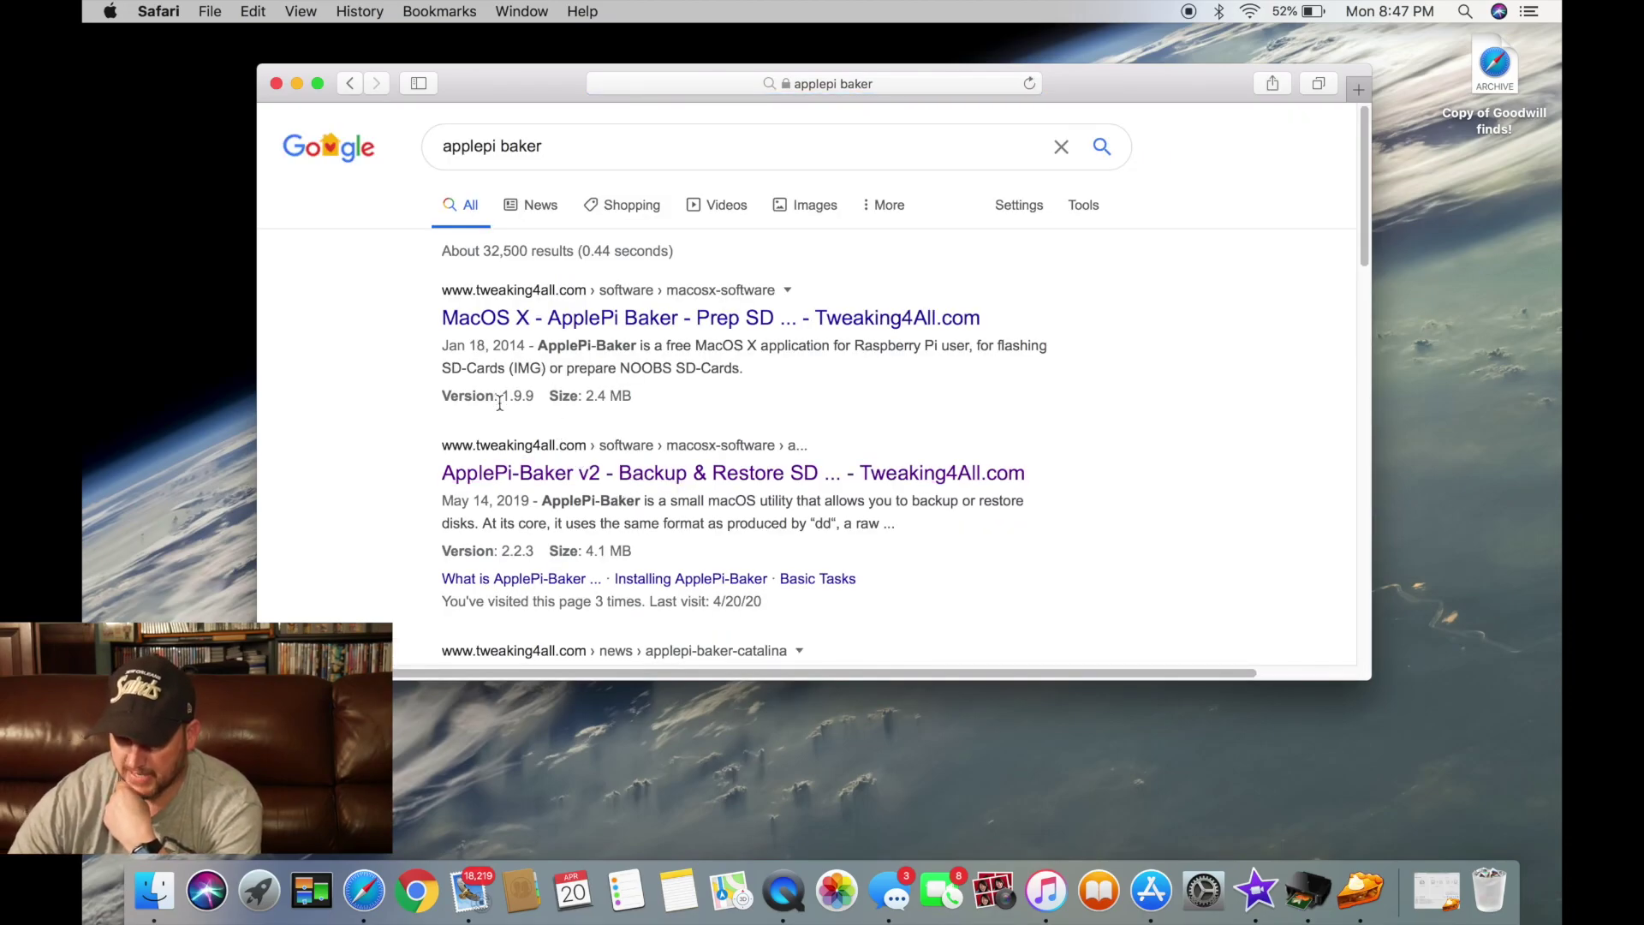
{"action": "scroll", "coordinate": [531, 441], "scroll_direction": "down", "scroll_amount": 1}
{"action": "scroll", "coordinate": [531, 441], "scroll_direction": "down", "scroll_amount": 2}
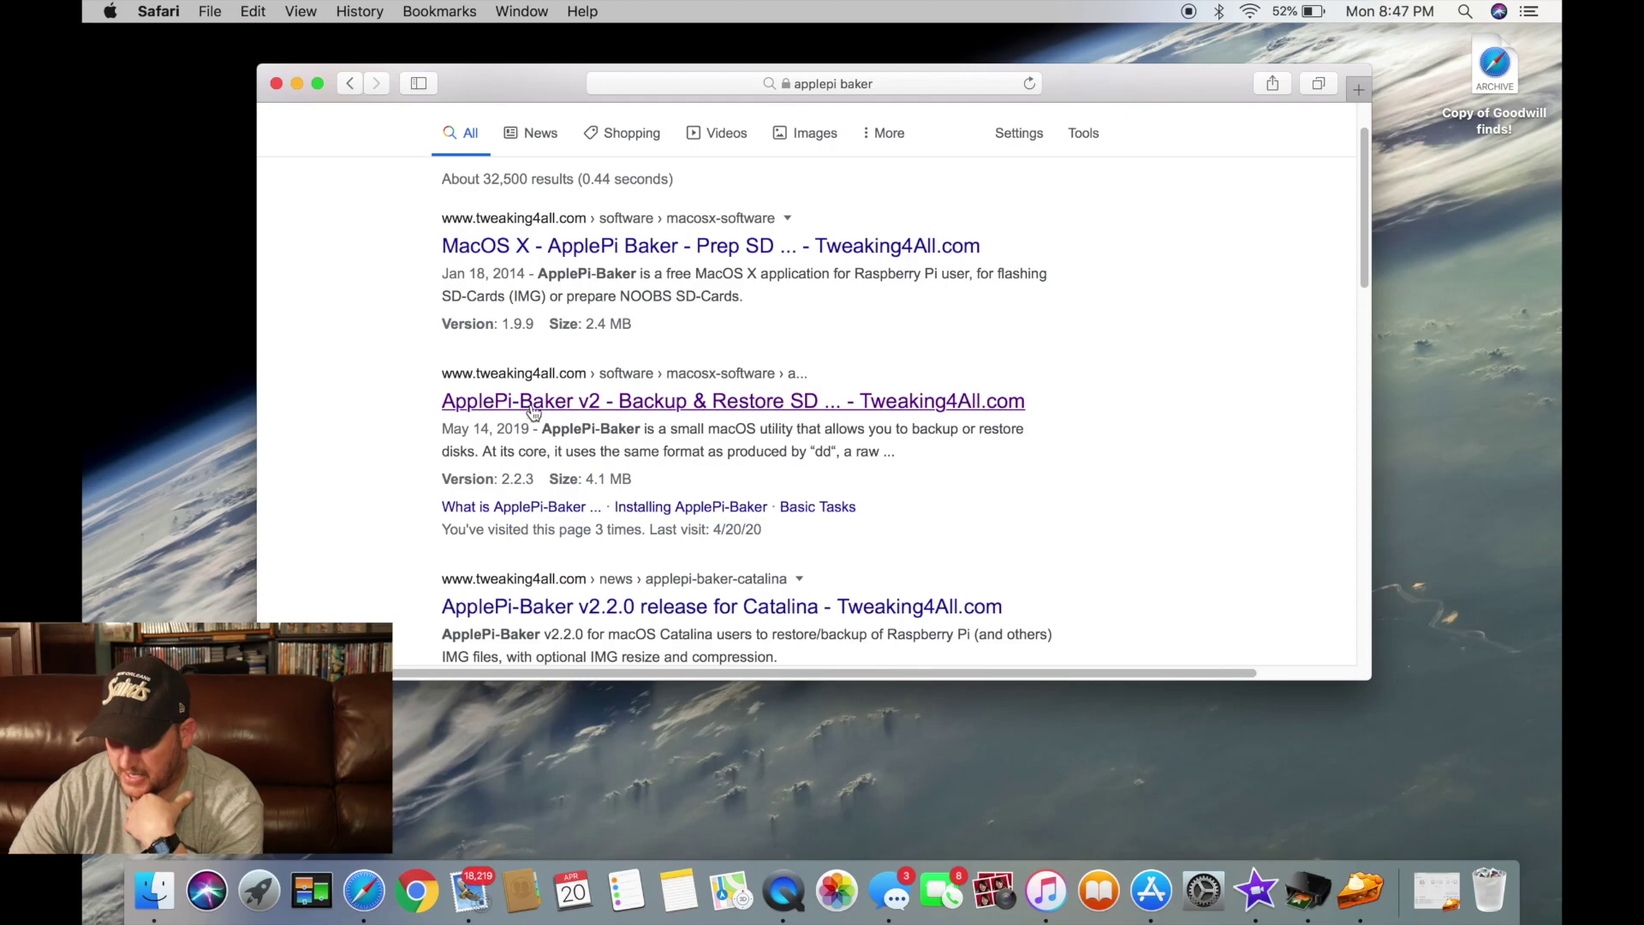
{"action": "left_click", "coordinate": [654, 403]}
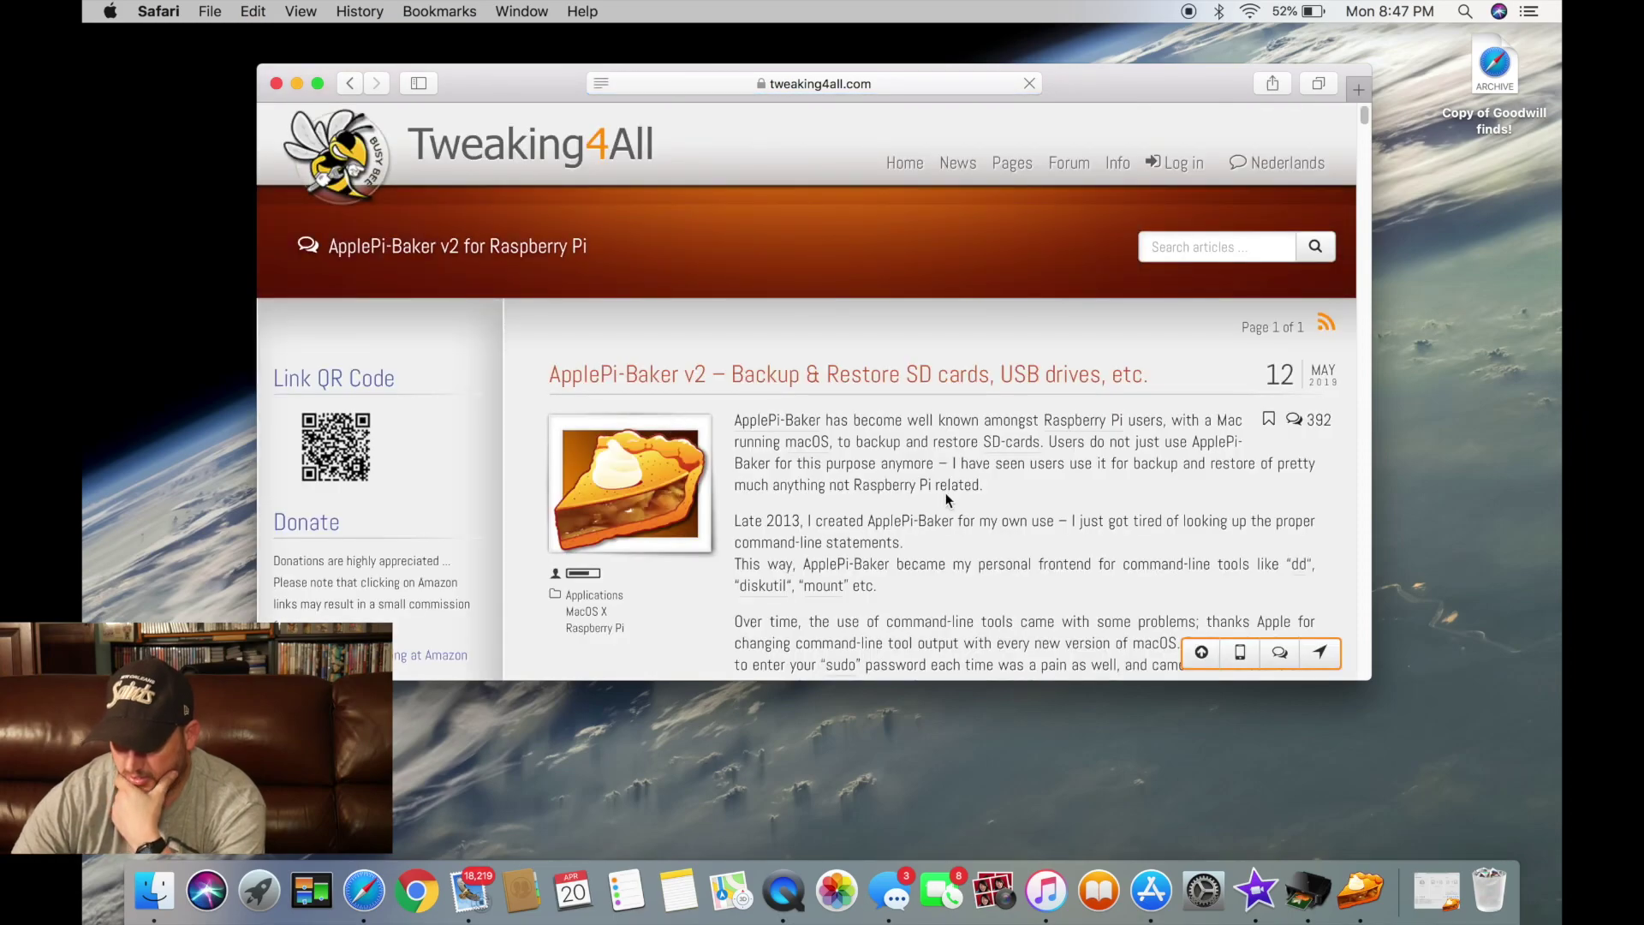
- Scroll the article down to the Download ApplePi-Baker V2 box offering v2.2.3 (4.1 MB)
{"action": "scroll", "coordinate": [946, 494], "scroll_direction": "down", "scroll_amount": 2}
{"action": "scroll", "coordinate": [946, 494], "scroll_direction": "down", "scroll_amount": 15}
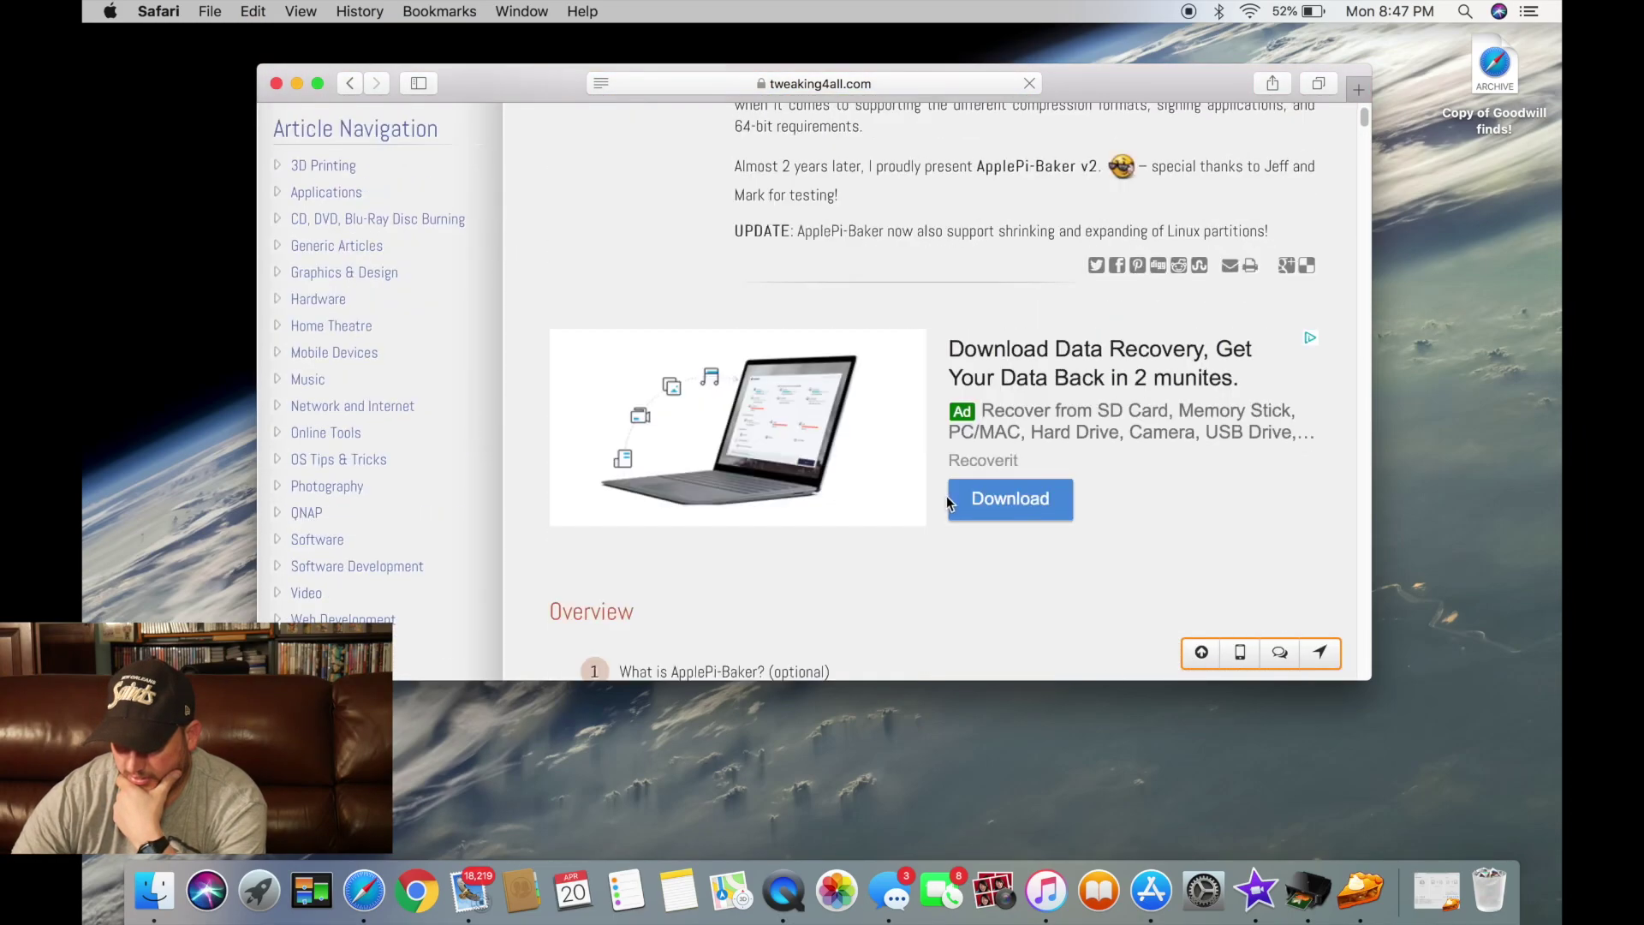
{"action": "scroll", "coordinate": [946, 505], "scroll_direction": "down", "scroll_amount": 20}
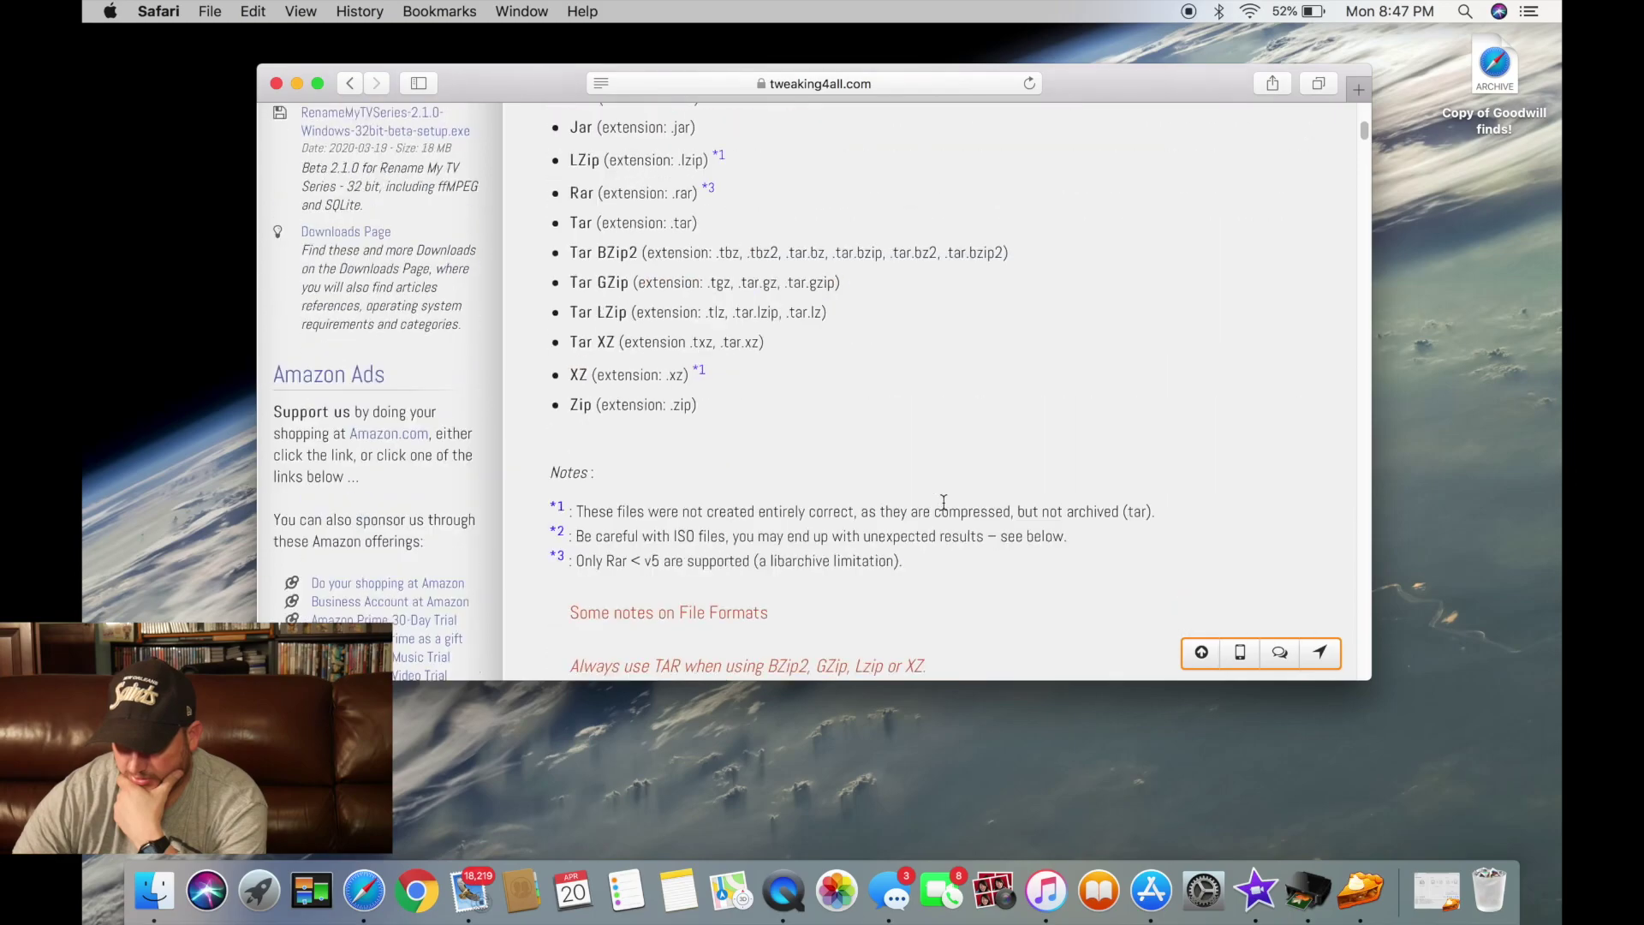
{"action": "scroll", "coordinate": [943, 503], "scroll_direction": "down", "scroll_amount": 20}
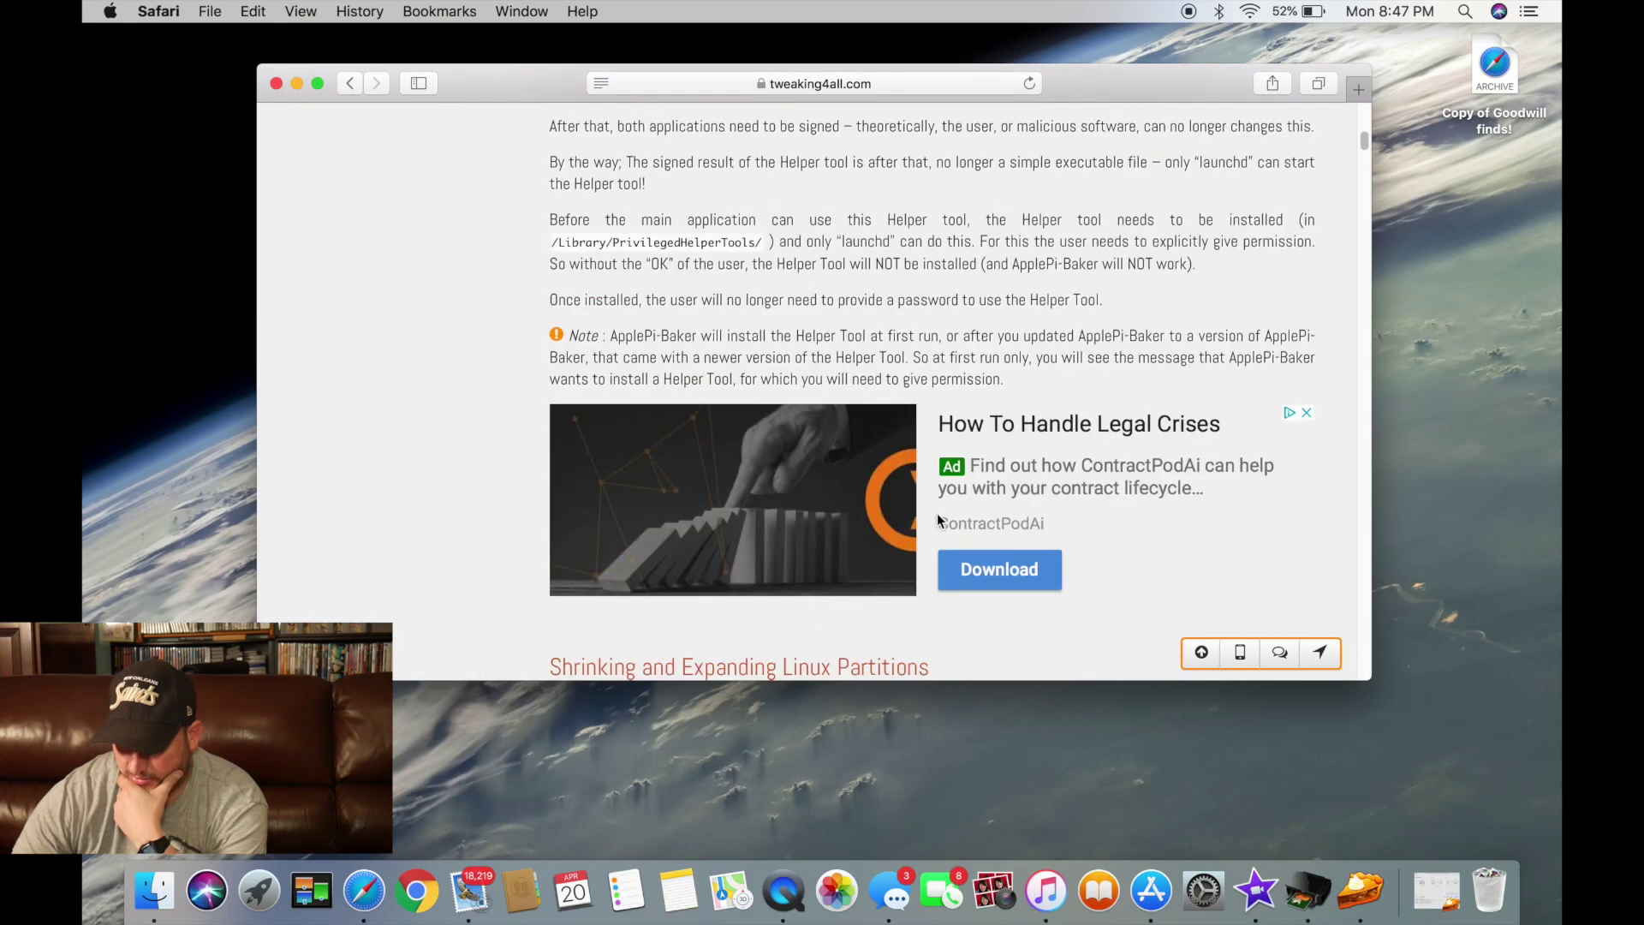
{"action": "scroll", "coordinate": [937, 520], "scroll_direction": "down", "scroll_amount": 20}
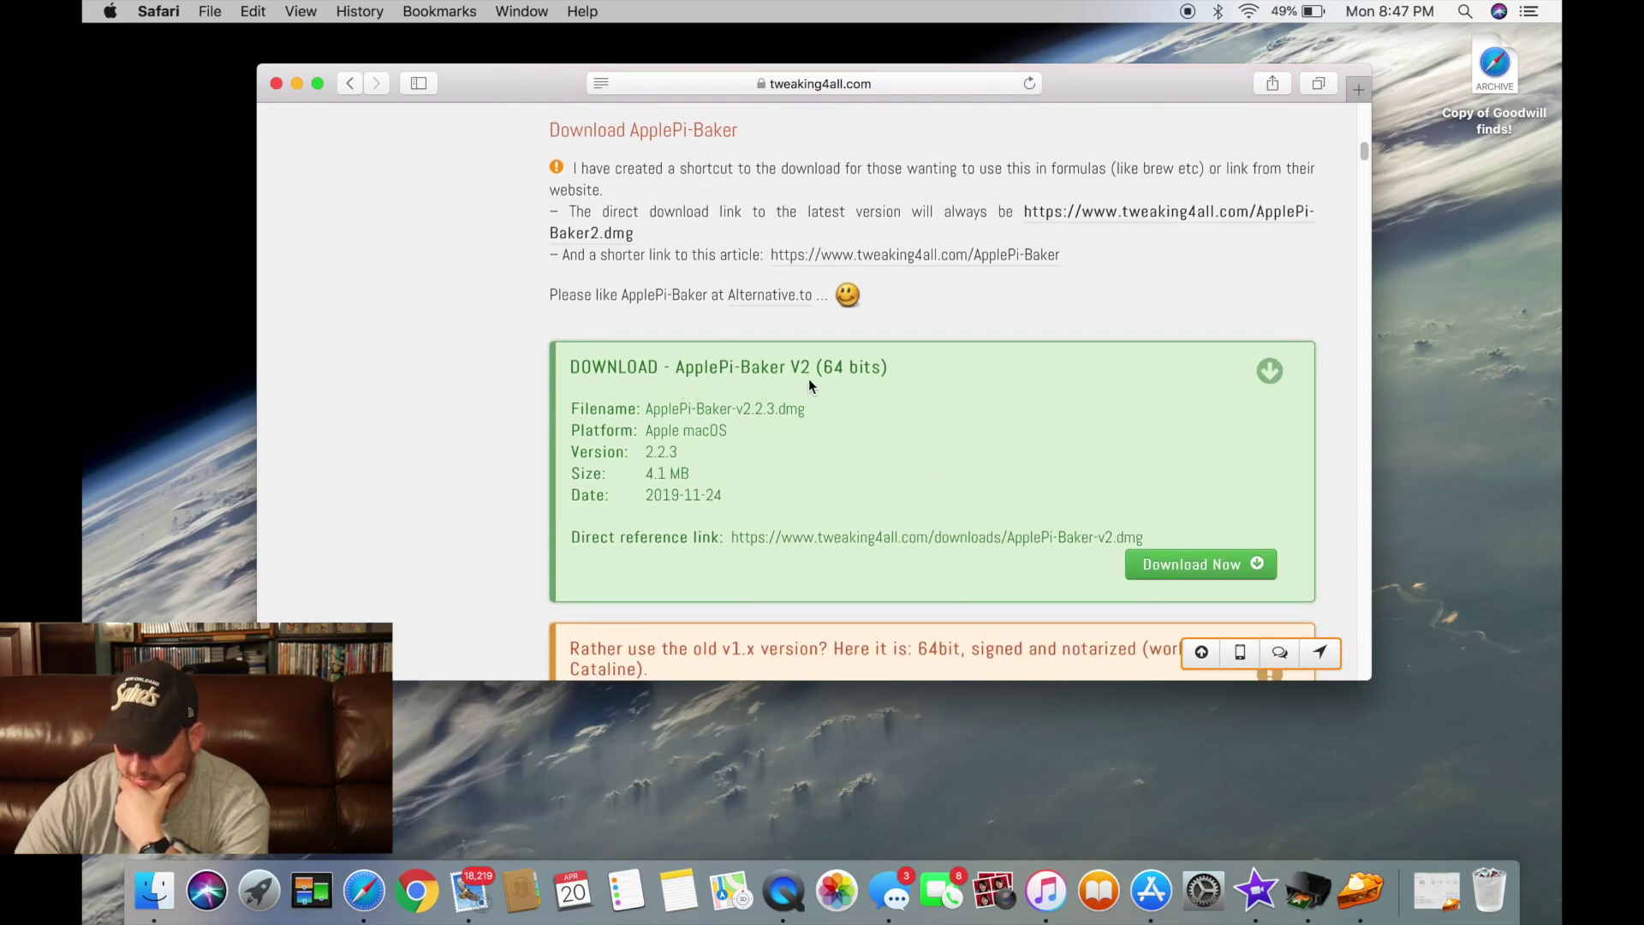
{"action": "scroll", "coordinate": [1167, 526], "scroll_direction": "down", "scroll_amount": 1}
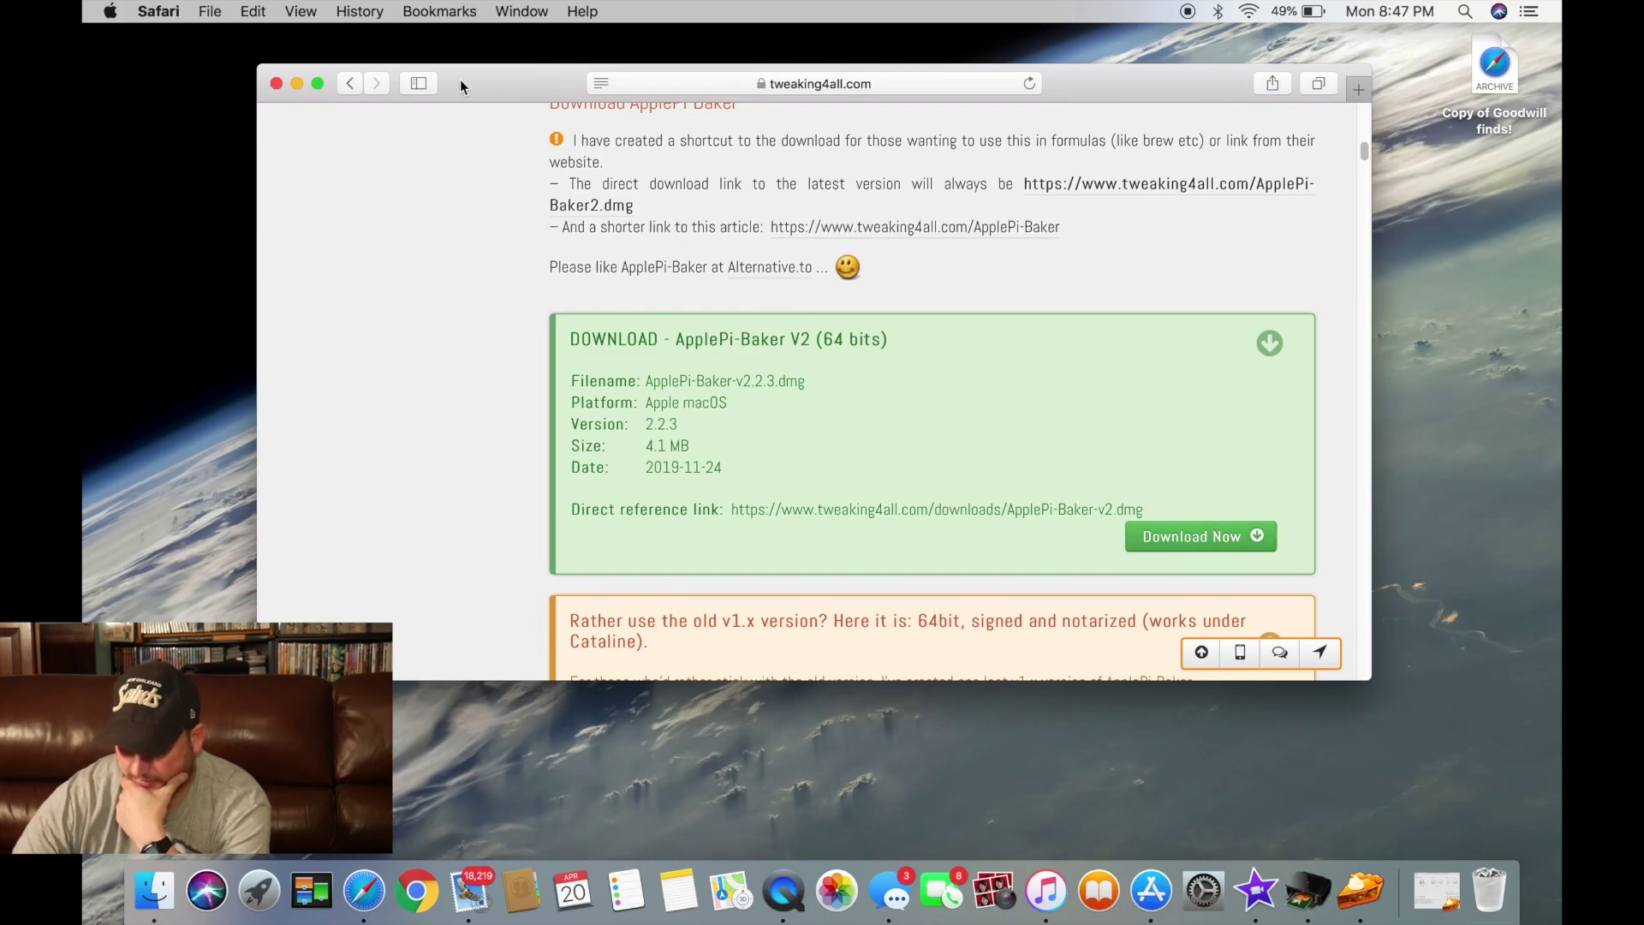
- Close Safari, launch ApplePi-Baker from Launchpad, and bring up its list of available disks
{"action": "left_click", "coordinate": [276, 83]}
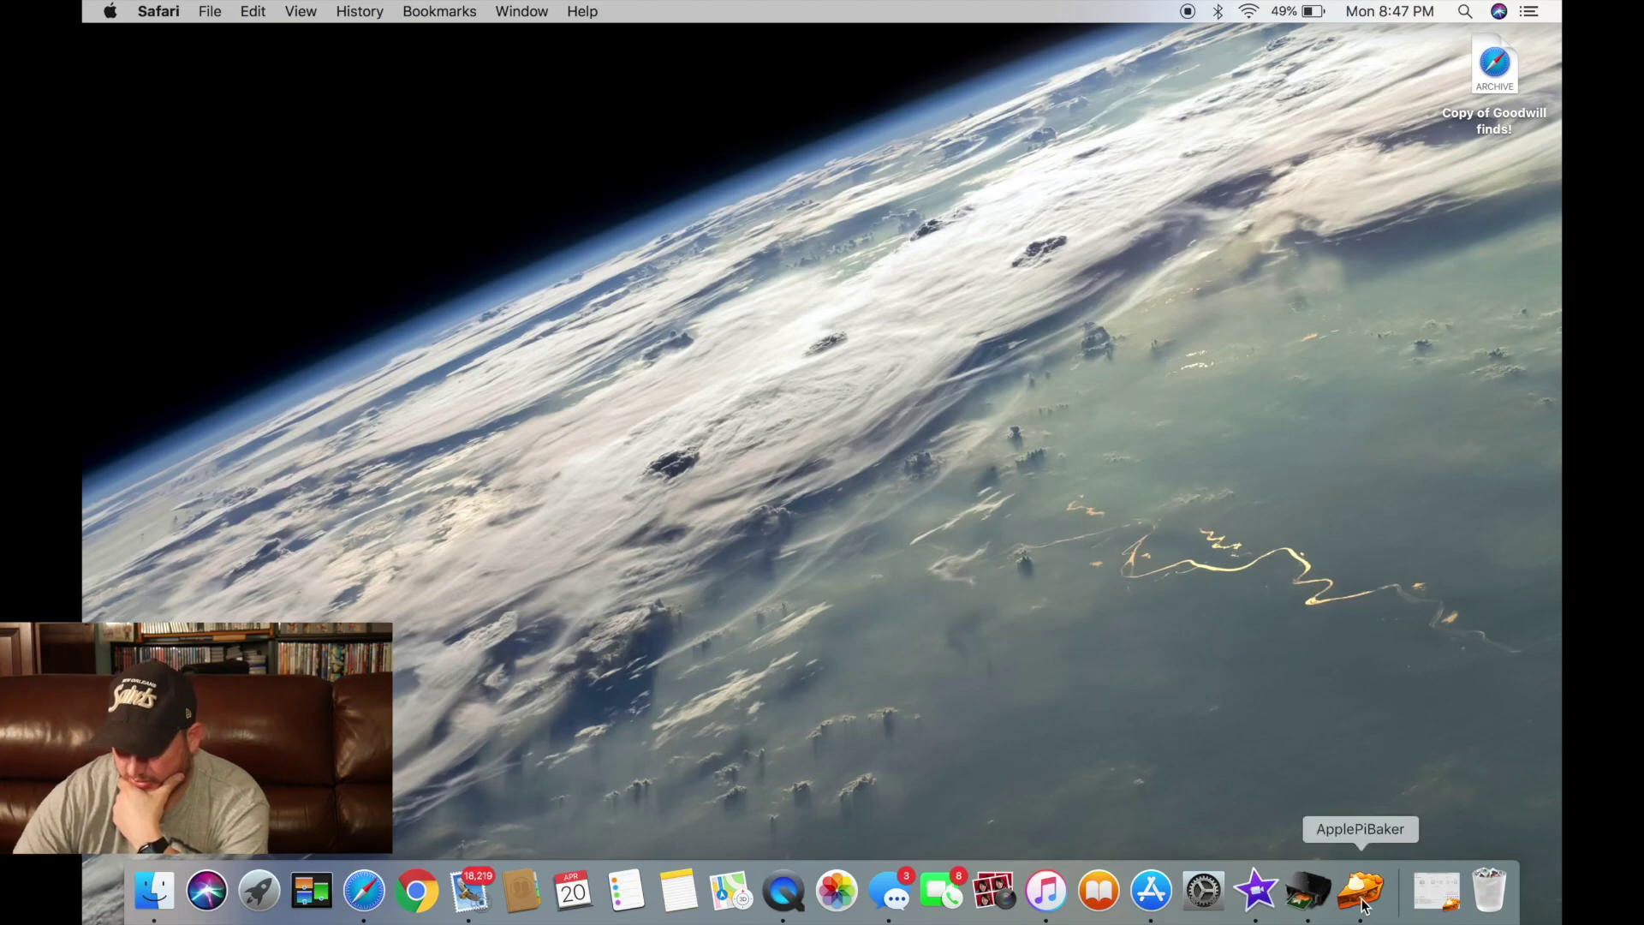
{"action": "left_click", "coordinate": [260, 892]}
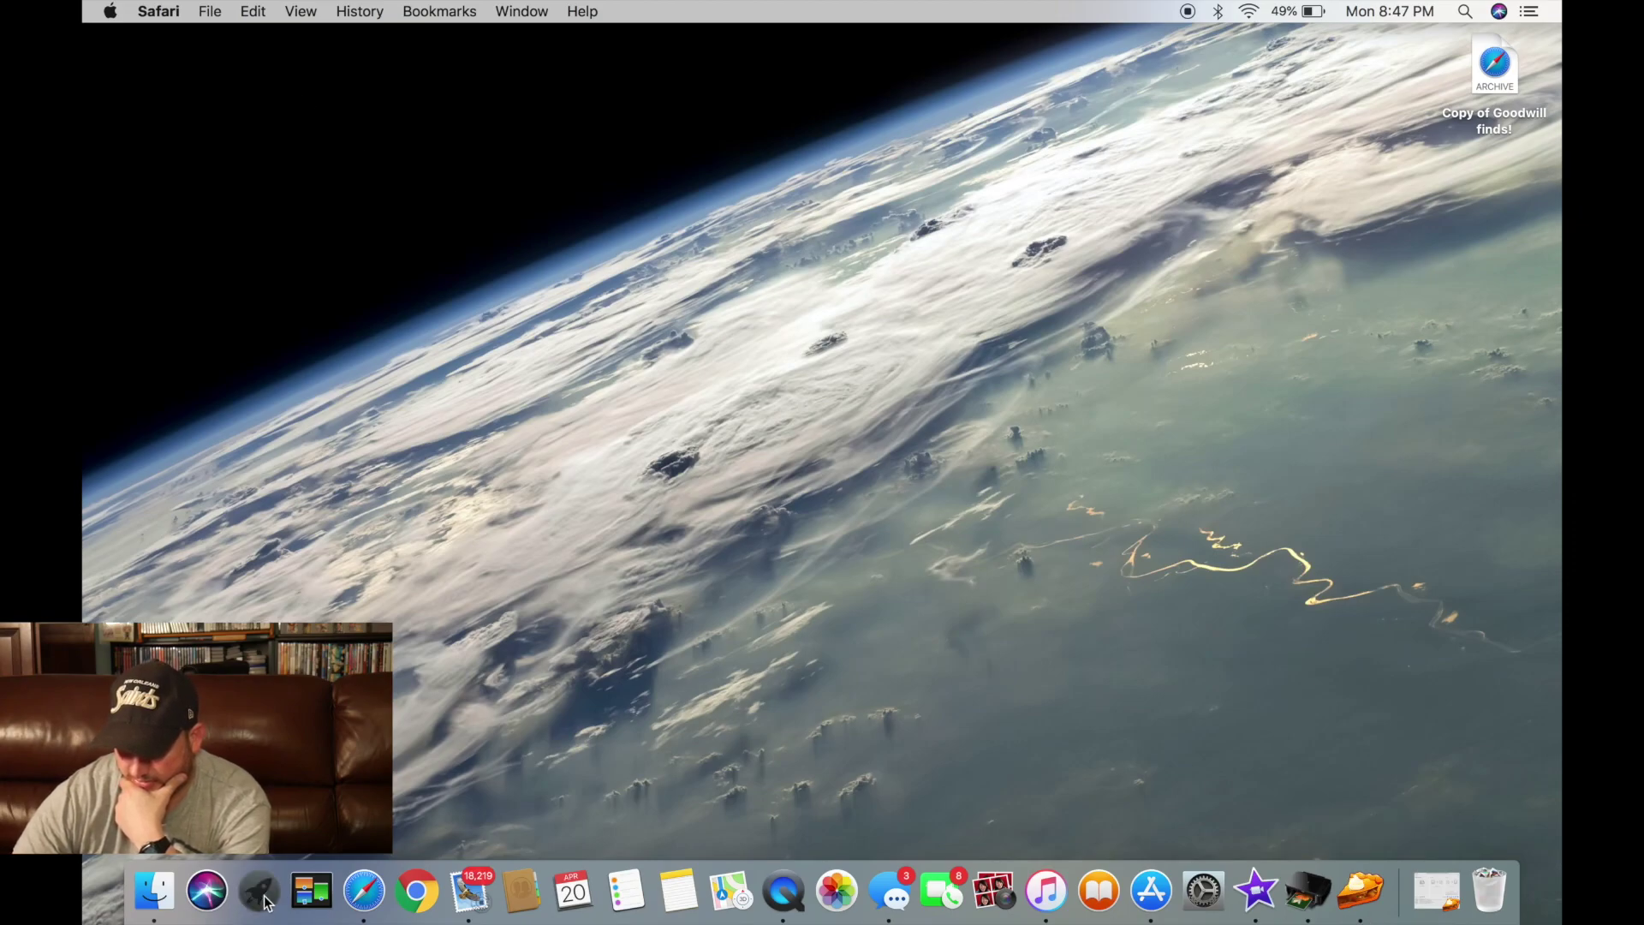
{"action": "left_click", "coordinate": [989, 557]}
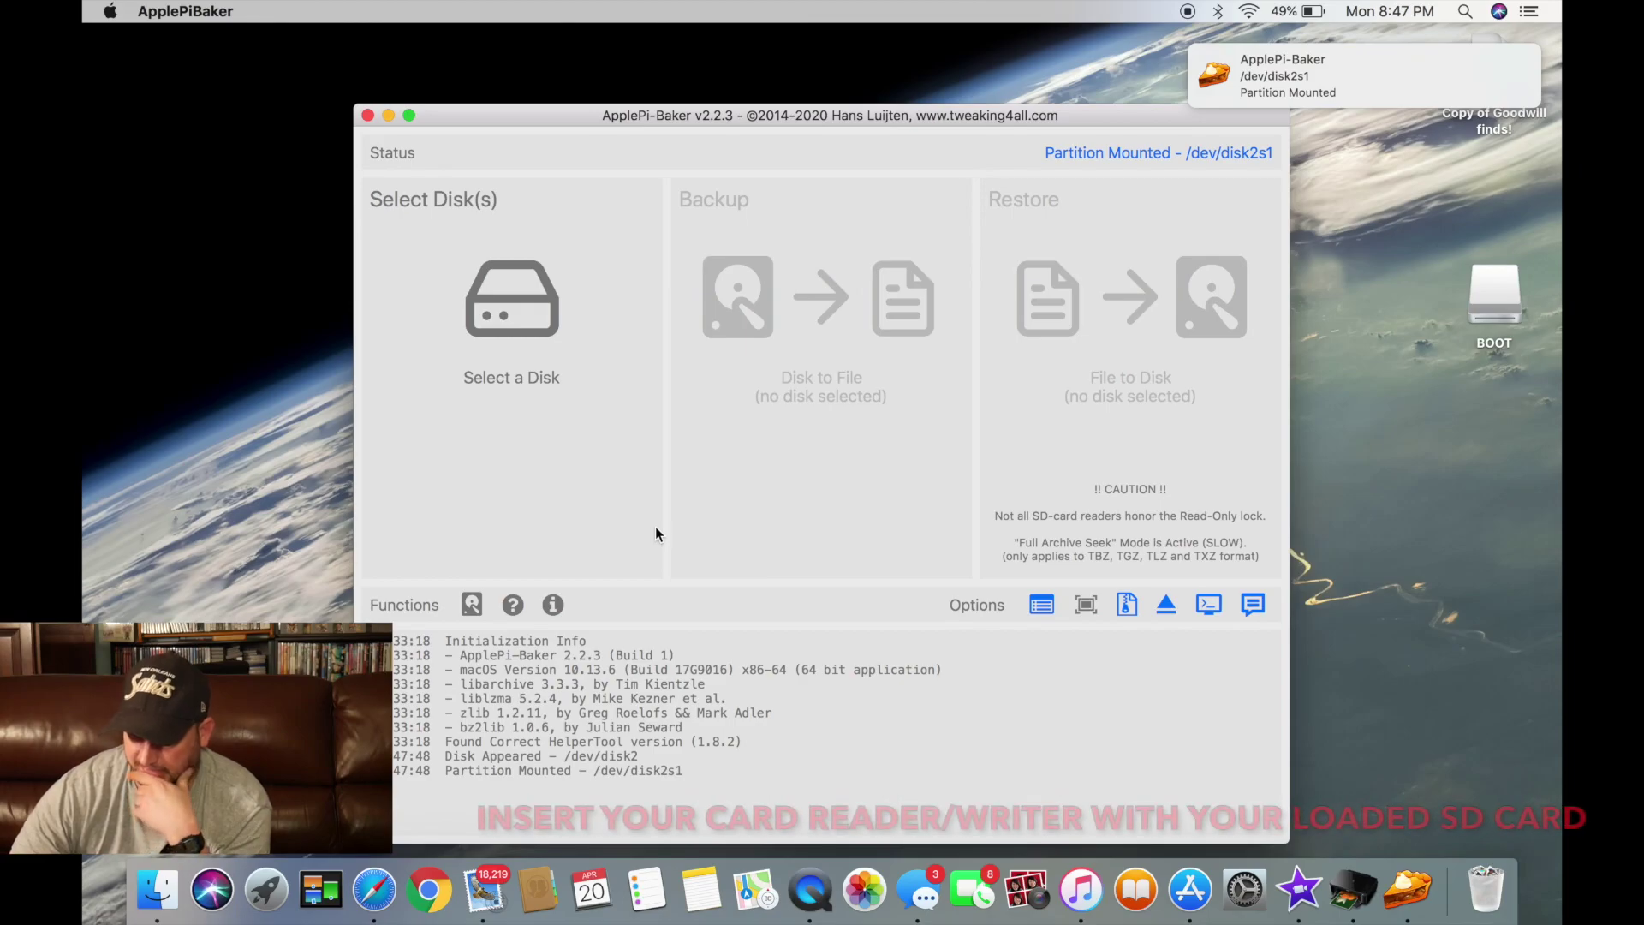
{"action": "left_click", "coordinate": [506, 382]}
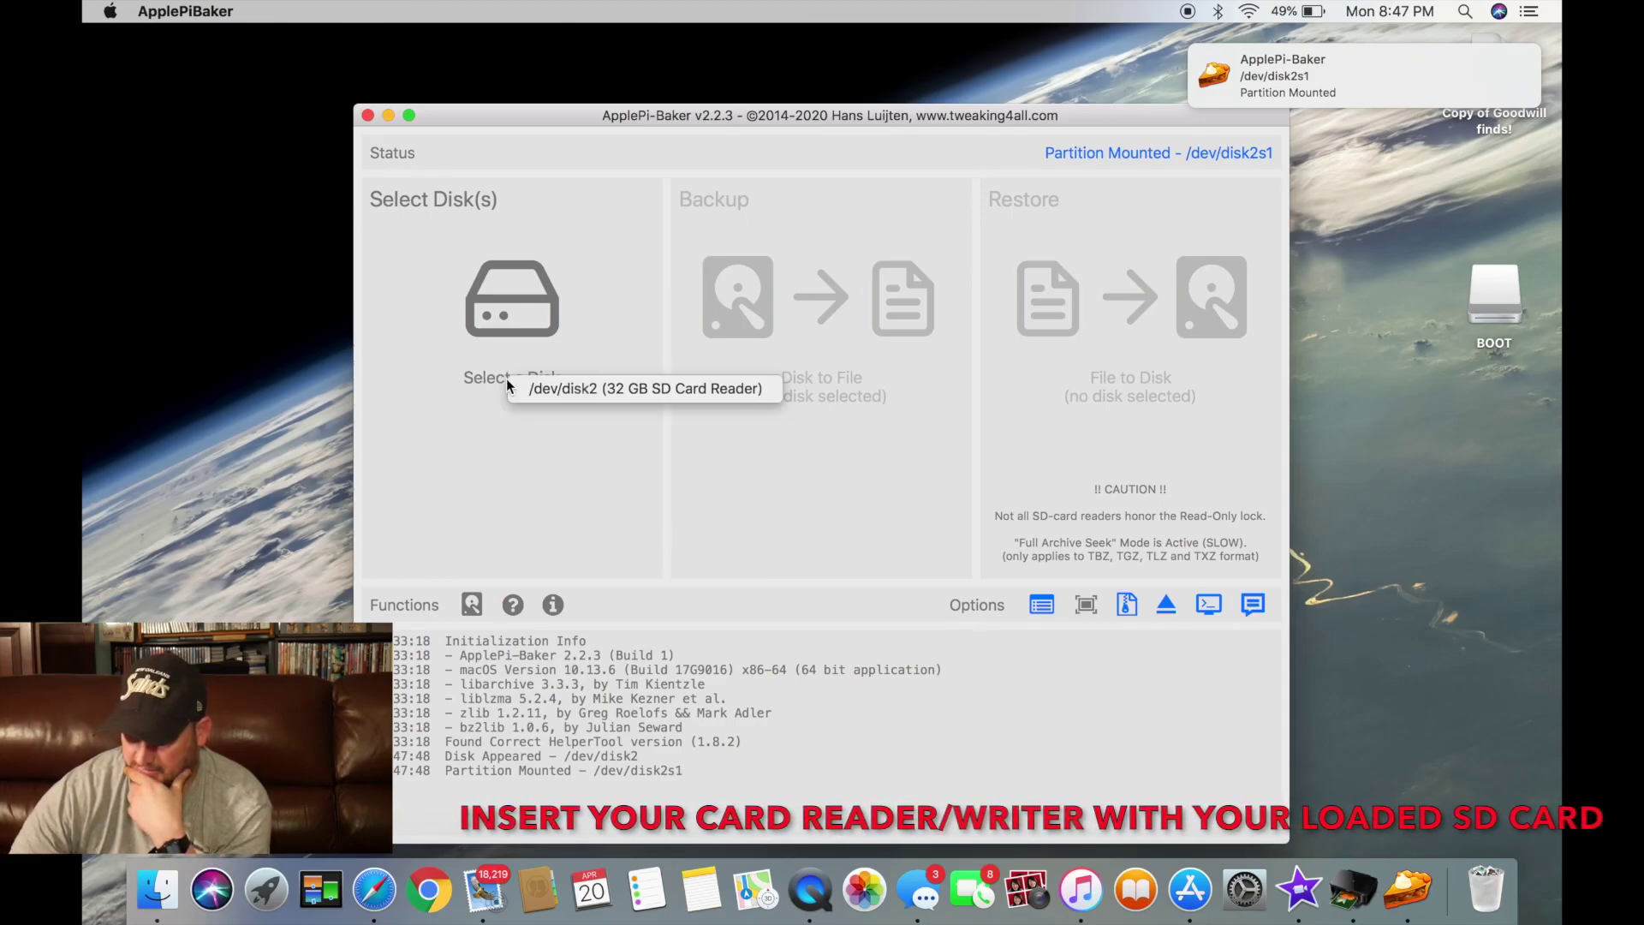
- Select /dev/disk2 (32 GB SD Card Reader) as the working disk
{"action": "left_click", "coordinate": [589, 389]}
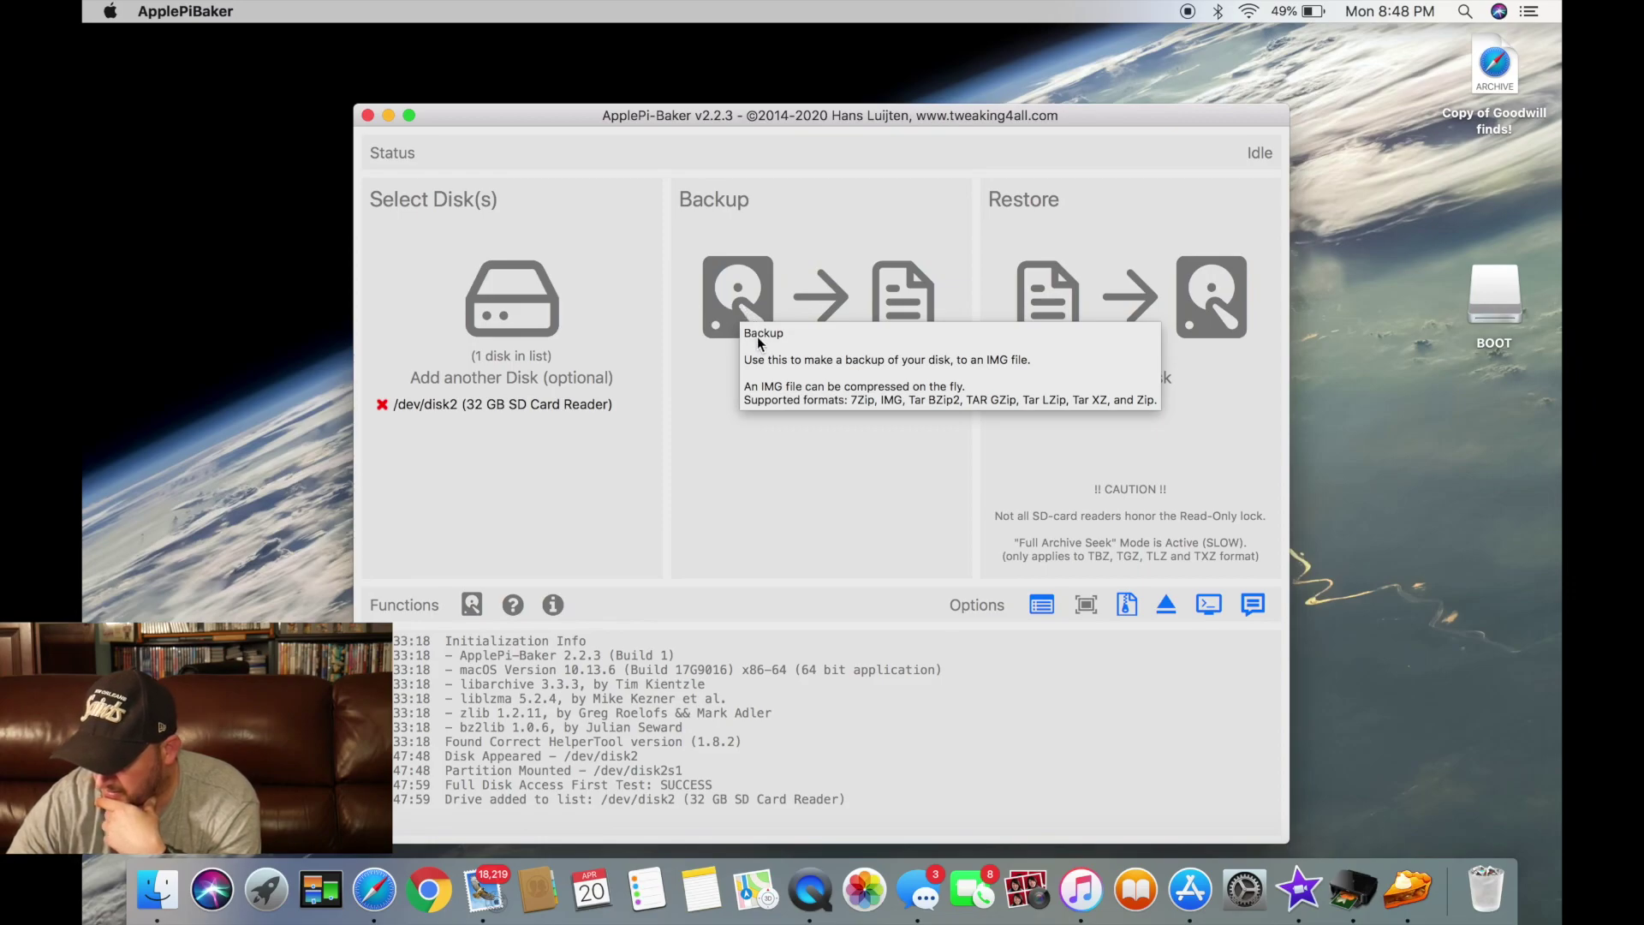
- Back up the SD card to Documents as backuprecalboximage.img in IMG format
{"action": "left_click", "coordinate": [752, 315]}
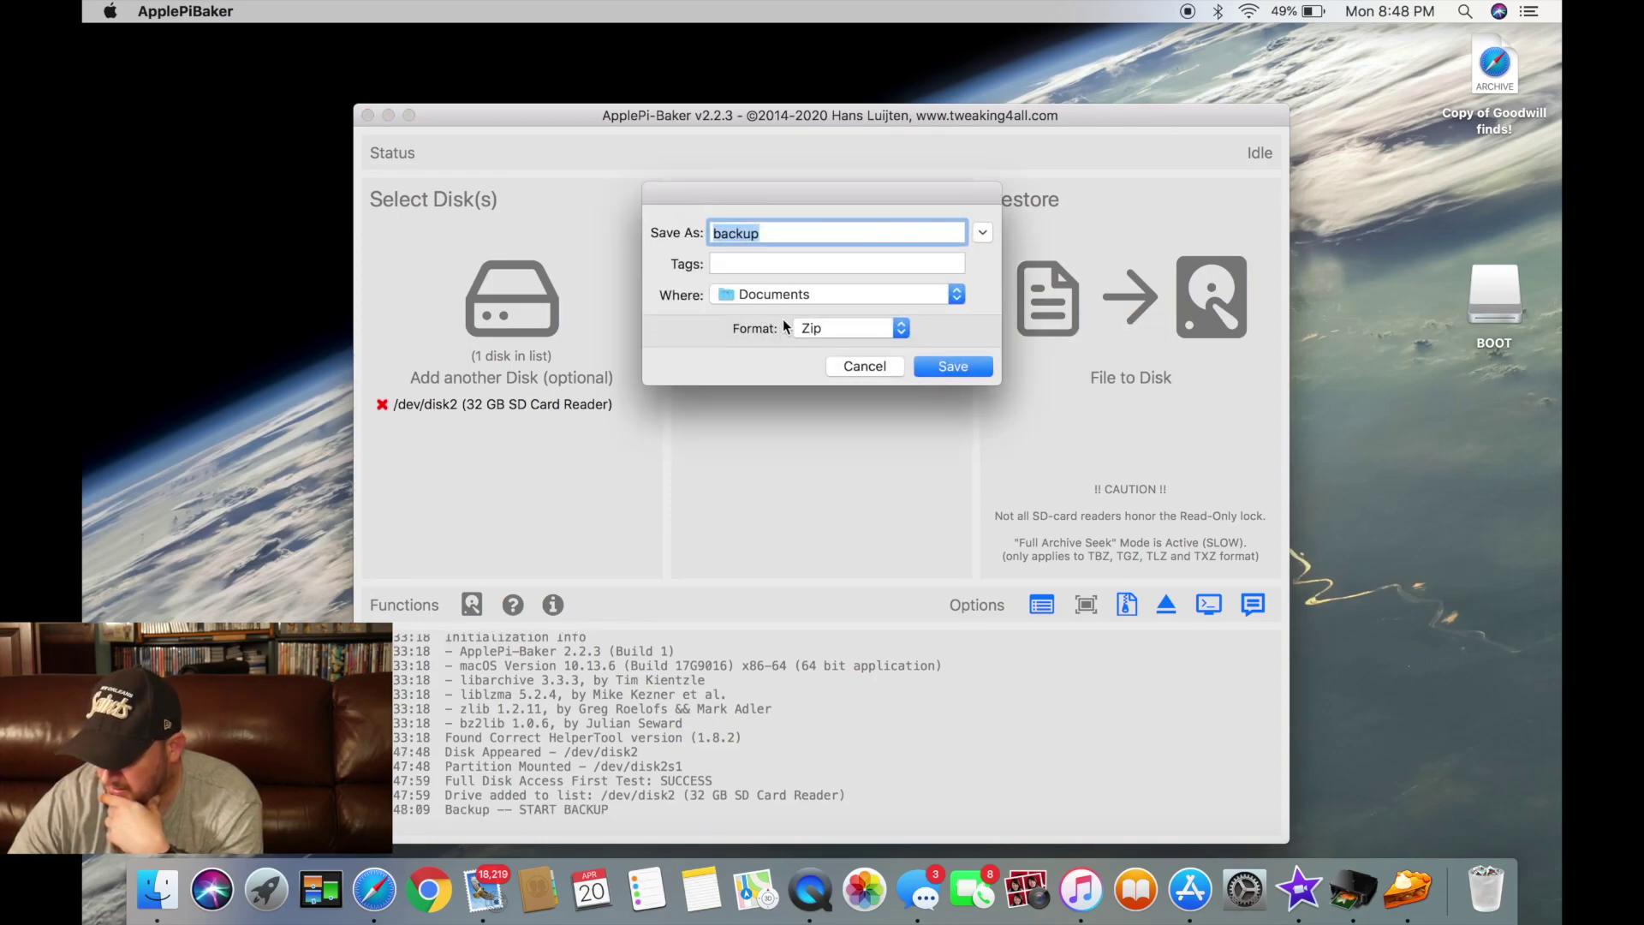
{"action": "left_click", "coordinate": [772, 235]}
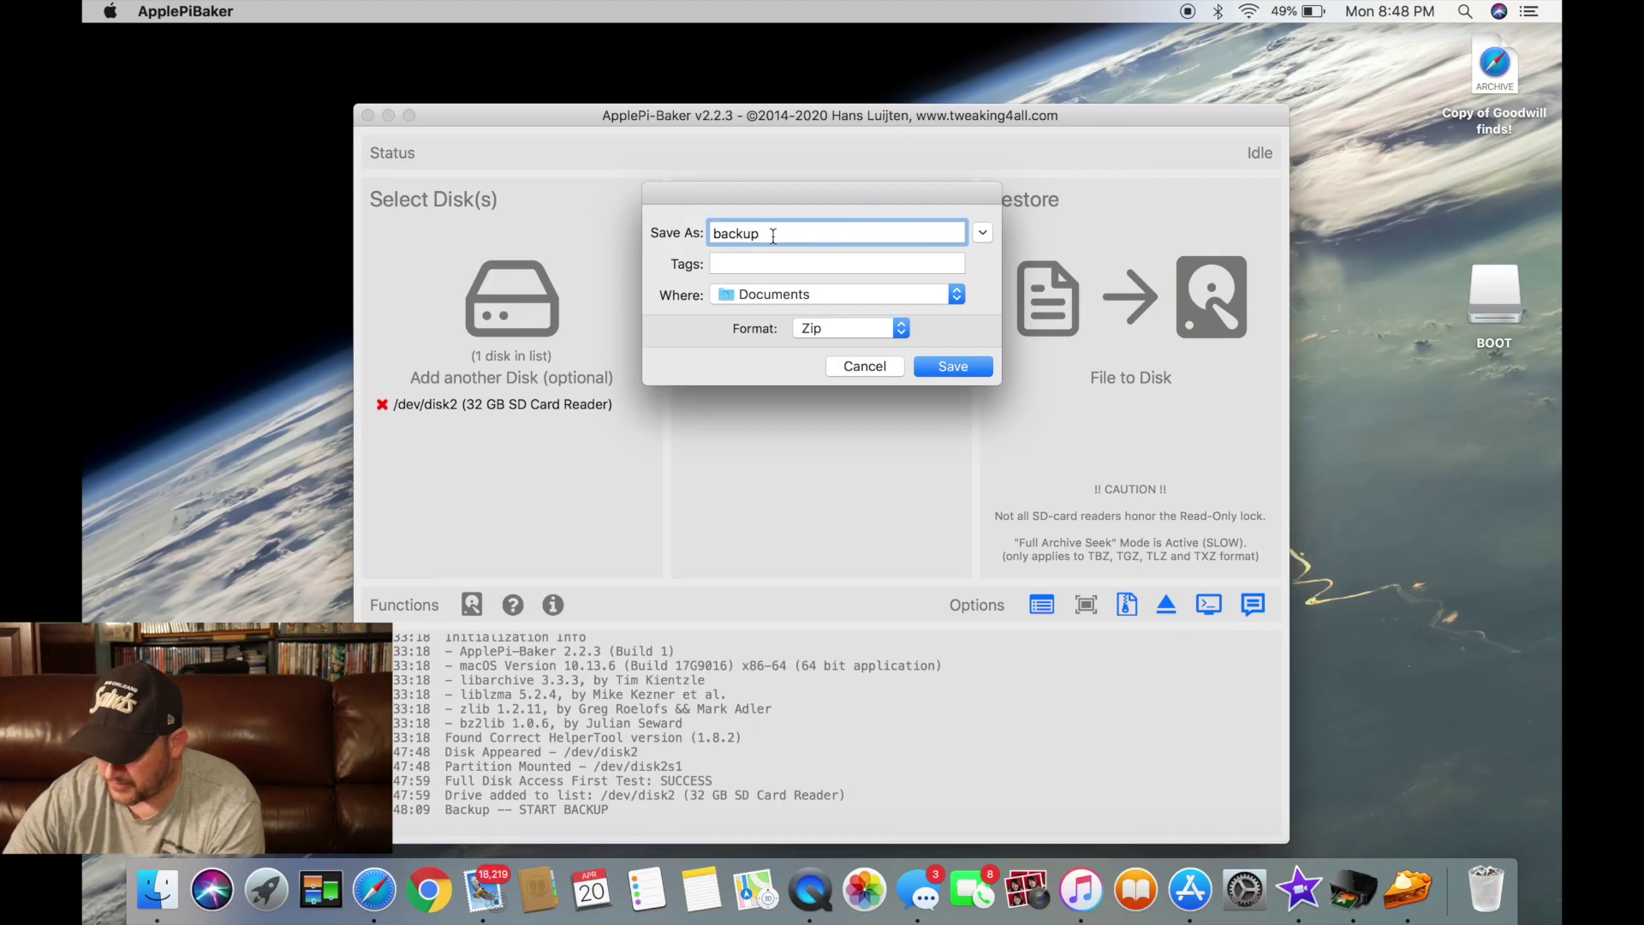
{"action": "type", "text": "recal"}
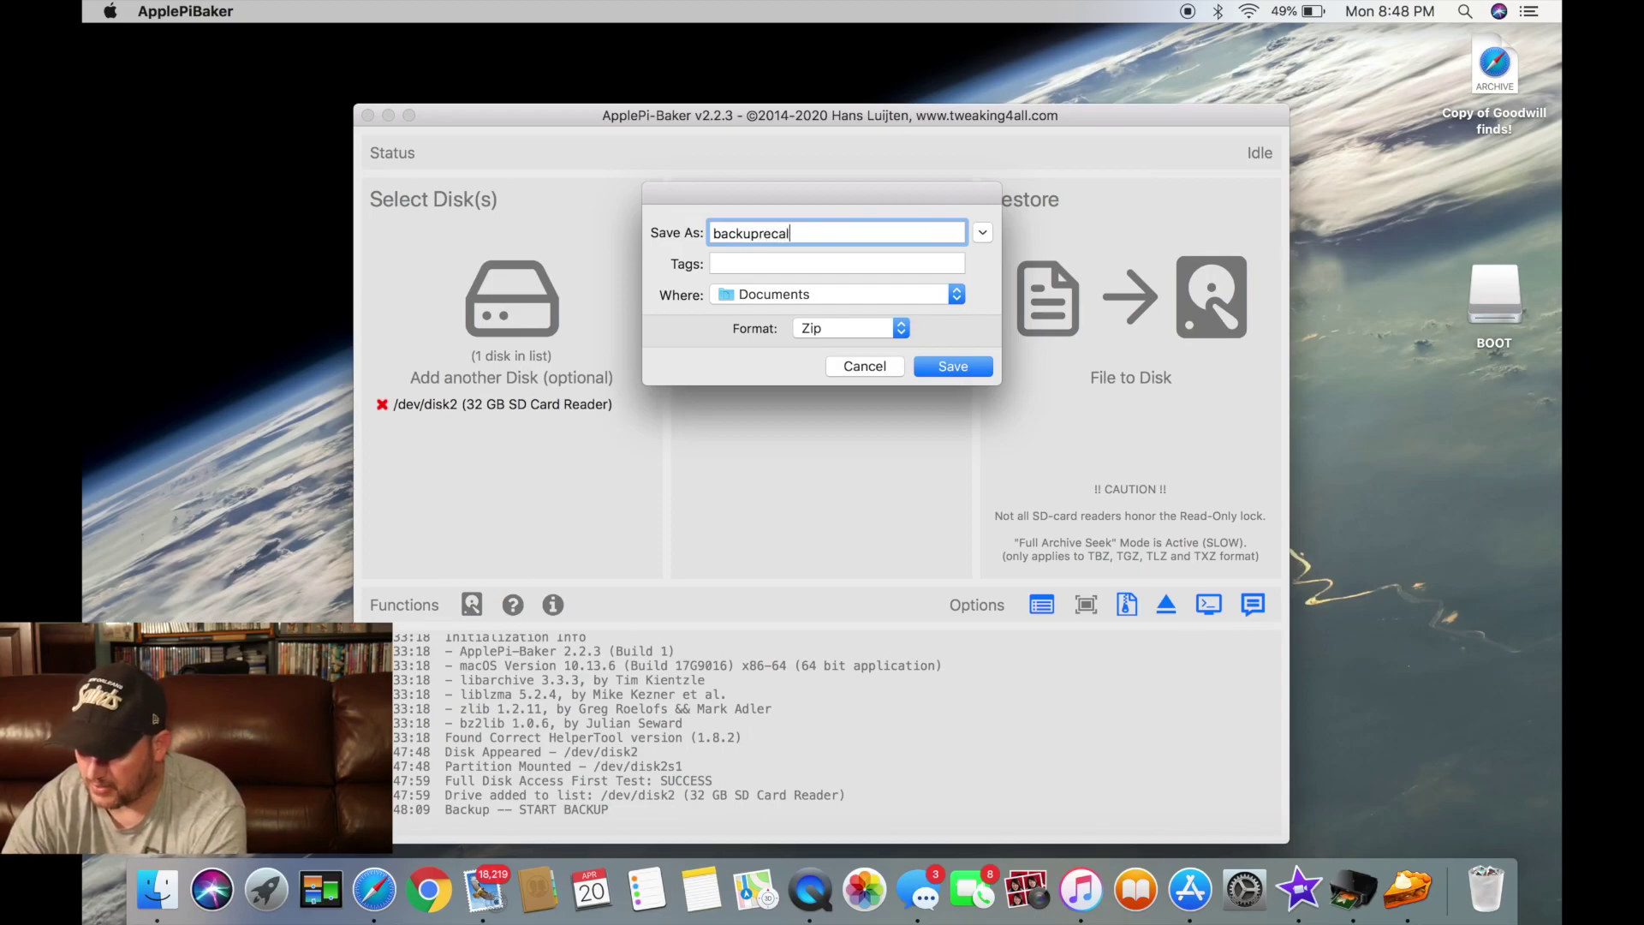
{"action": "type", "text": "boximag"}
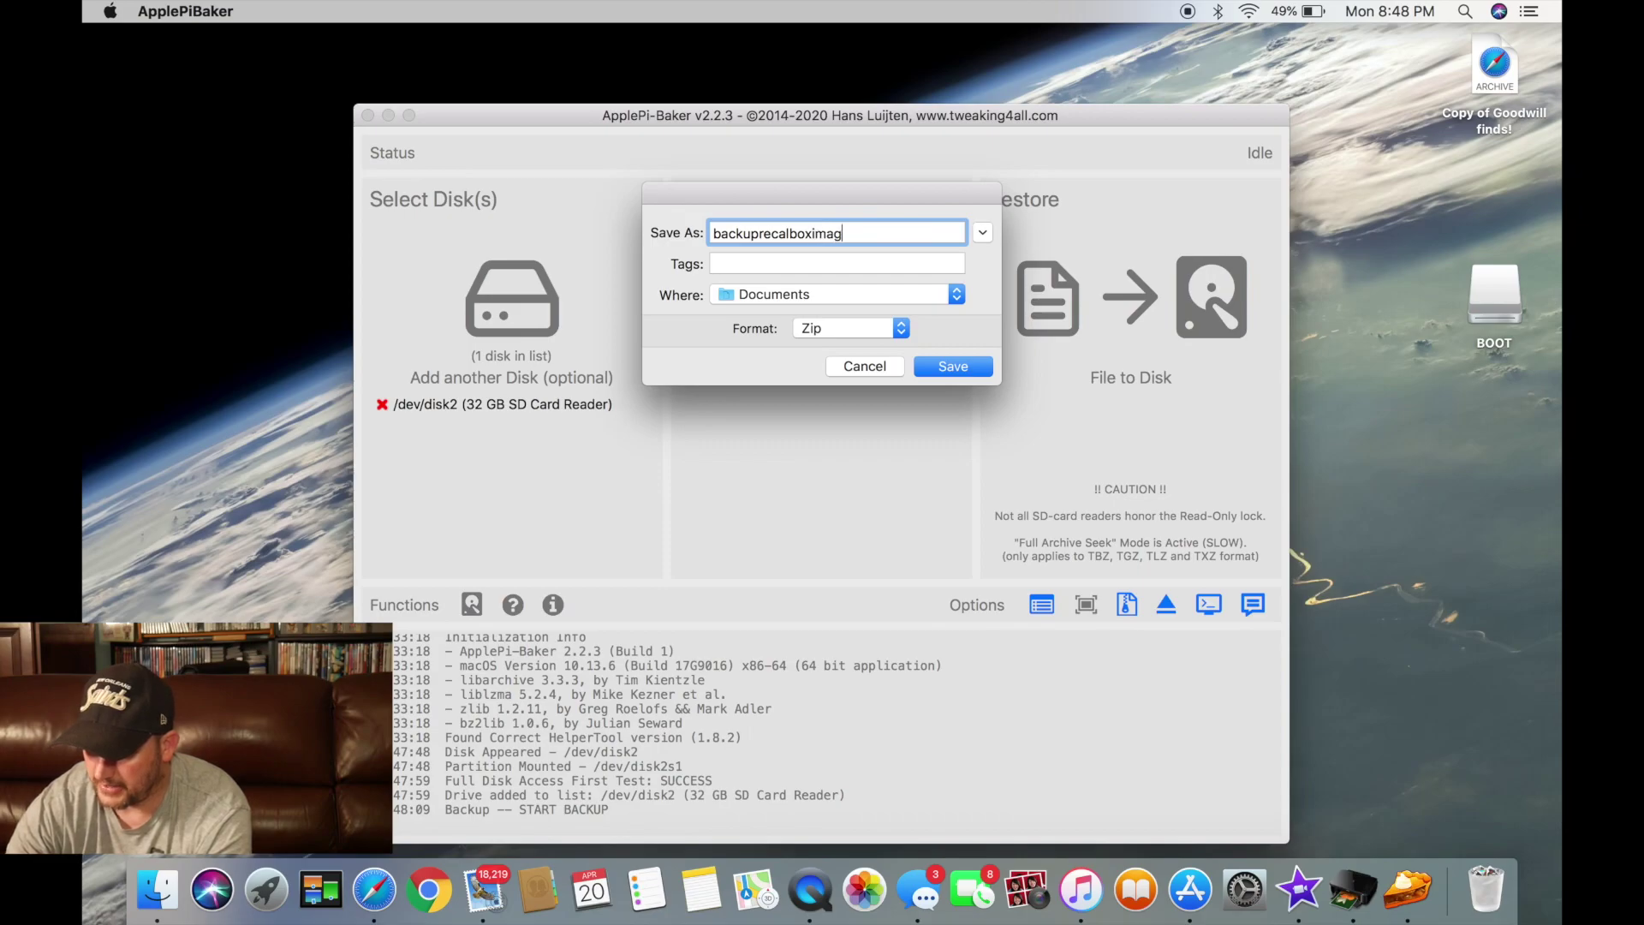
{"action": "type", "text": "e."}
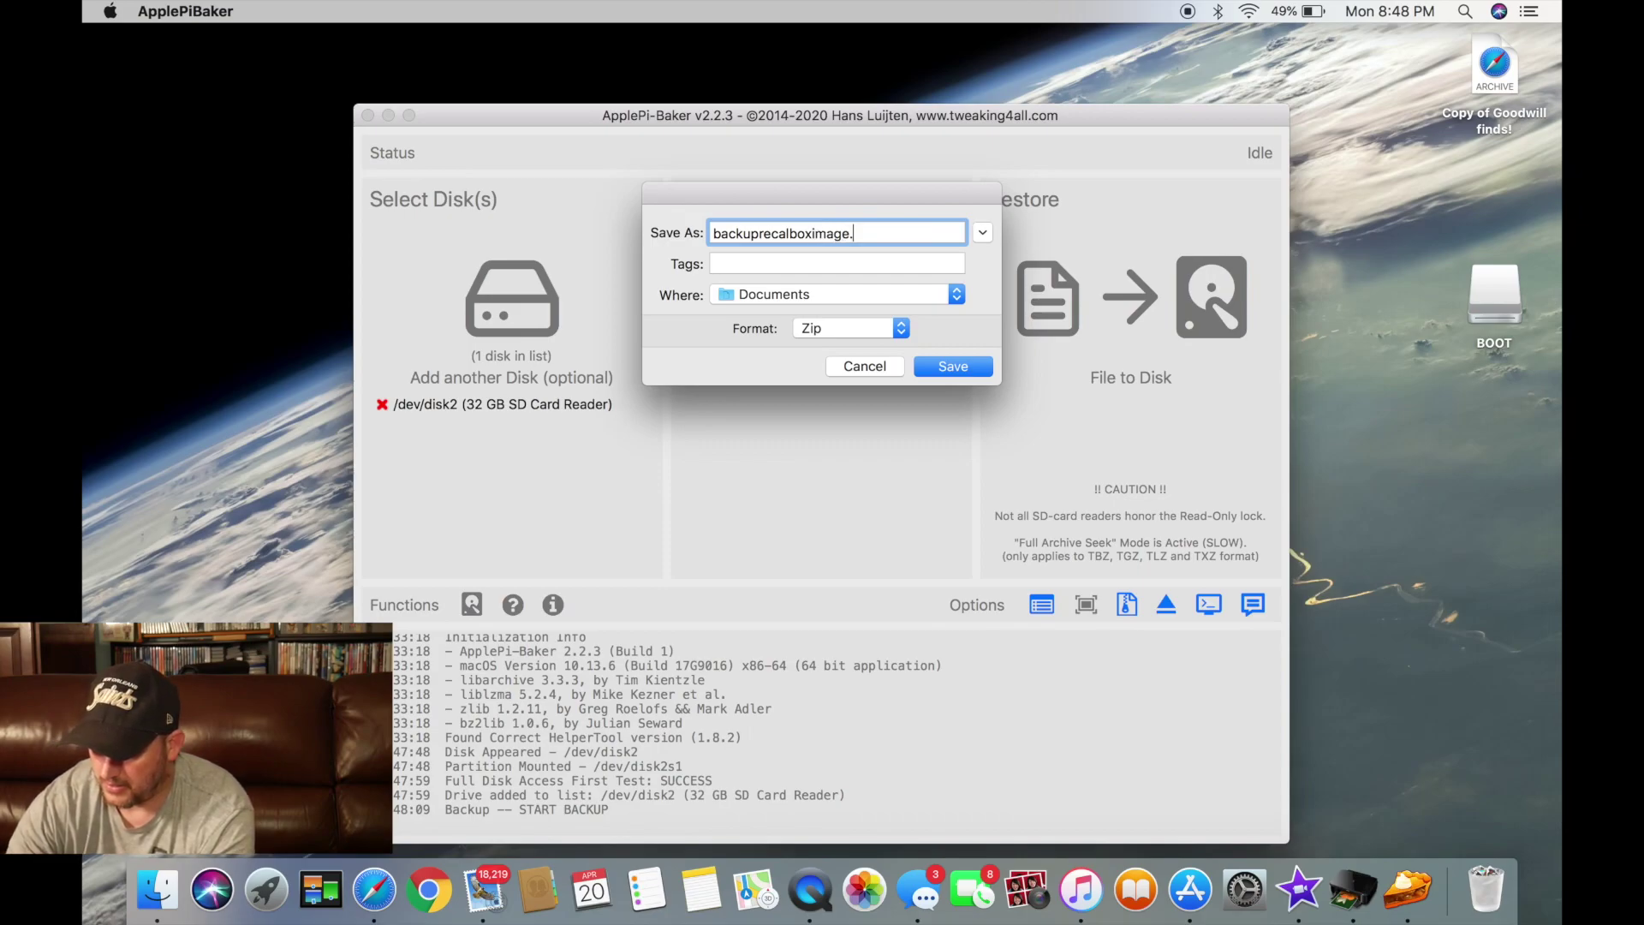
{"action": "type", "text": "img"}
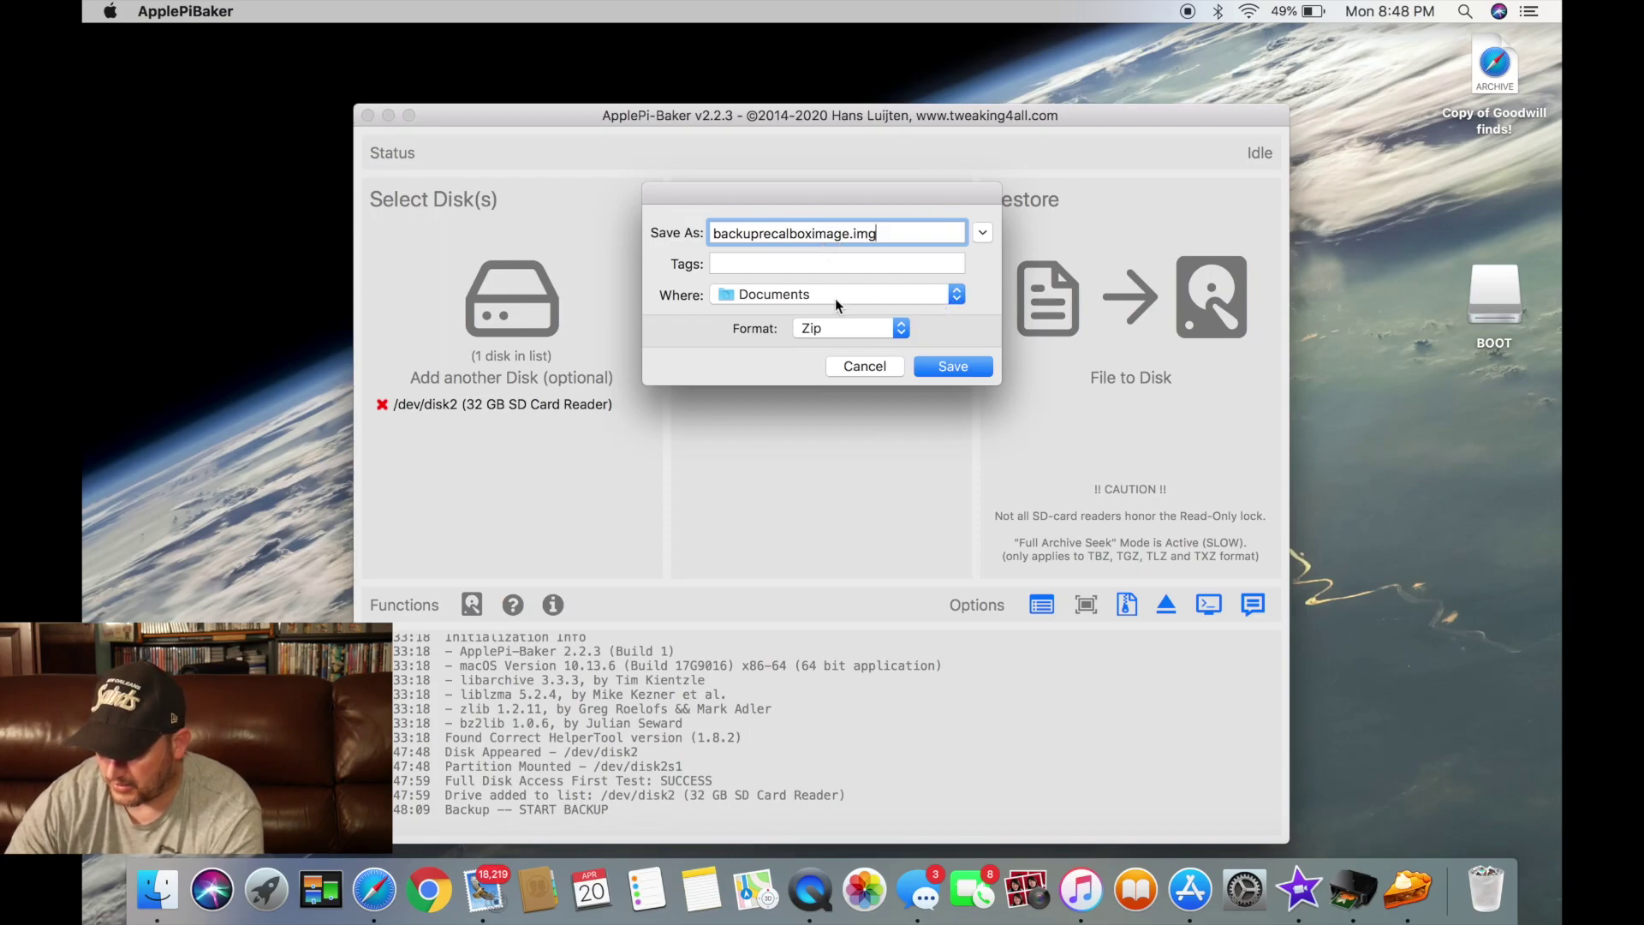
{"action": "left_click", "coordinate": [904, 330]}
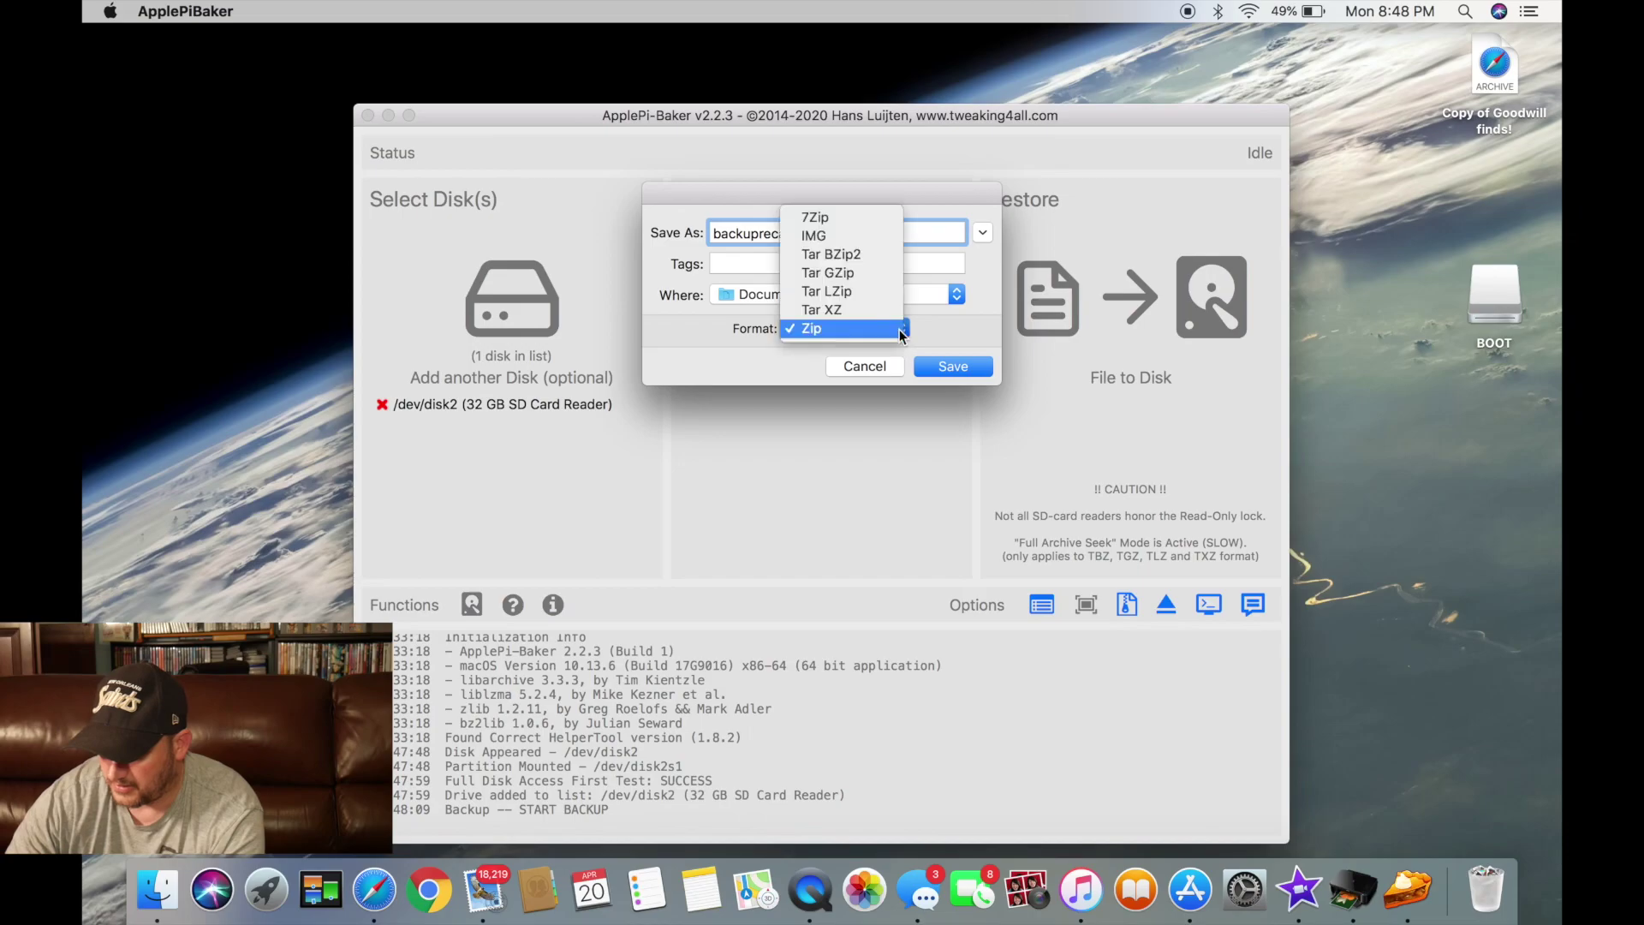
{"action": "left_click", "coordinate": [850, 236]}
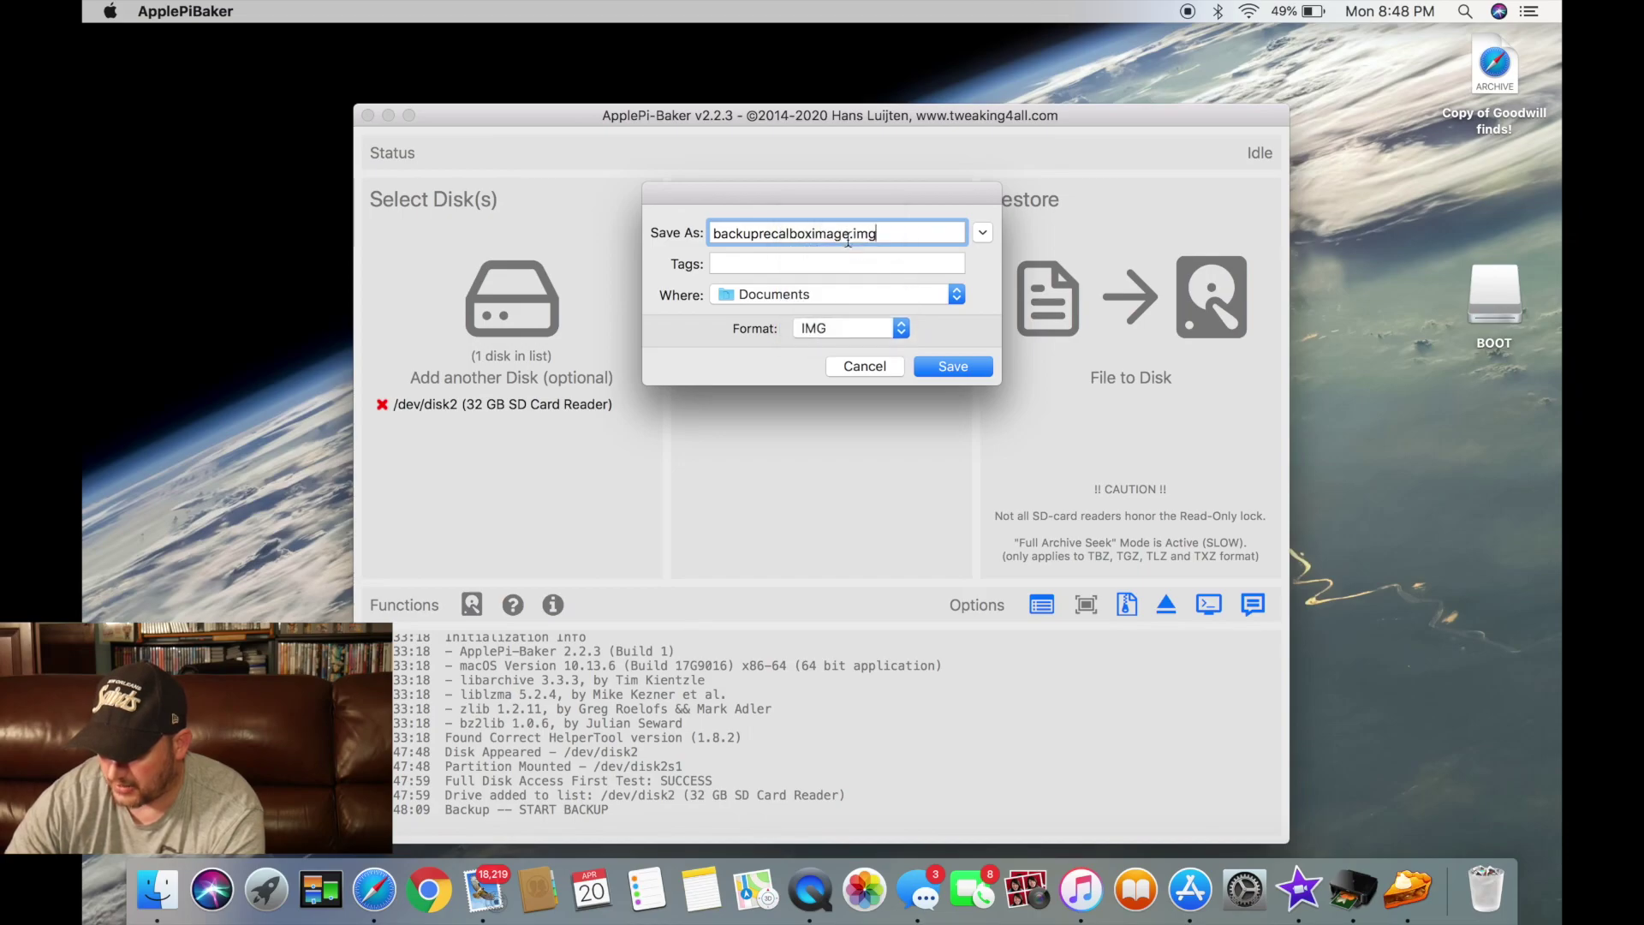
{"action": "left_click", "coordinate": [939, 363]}
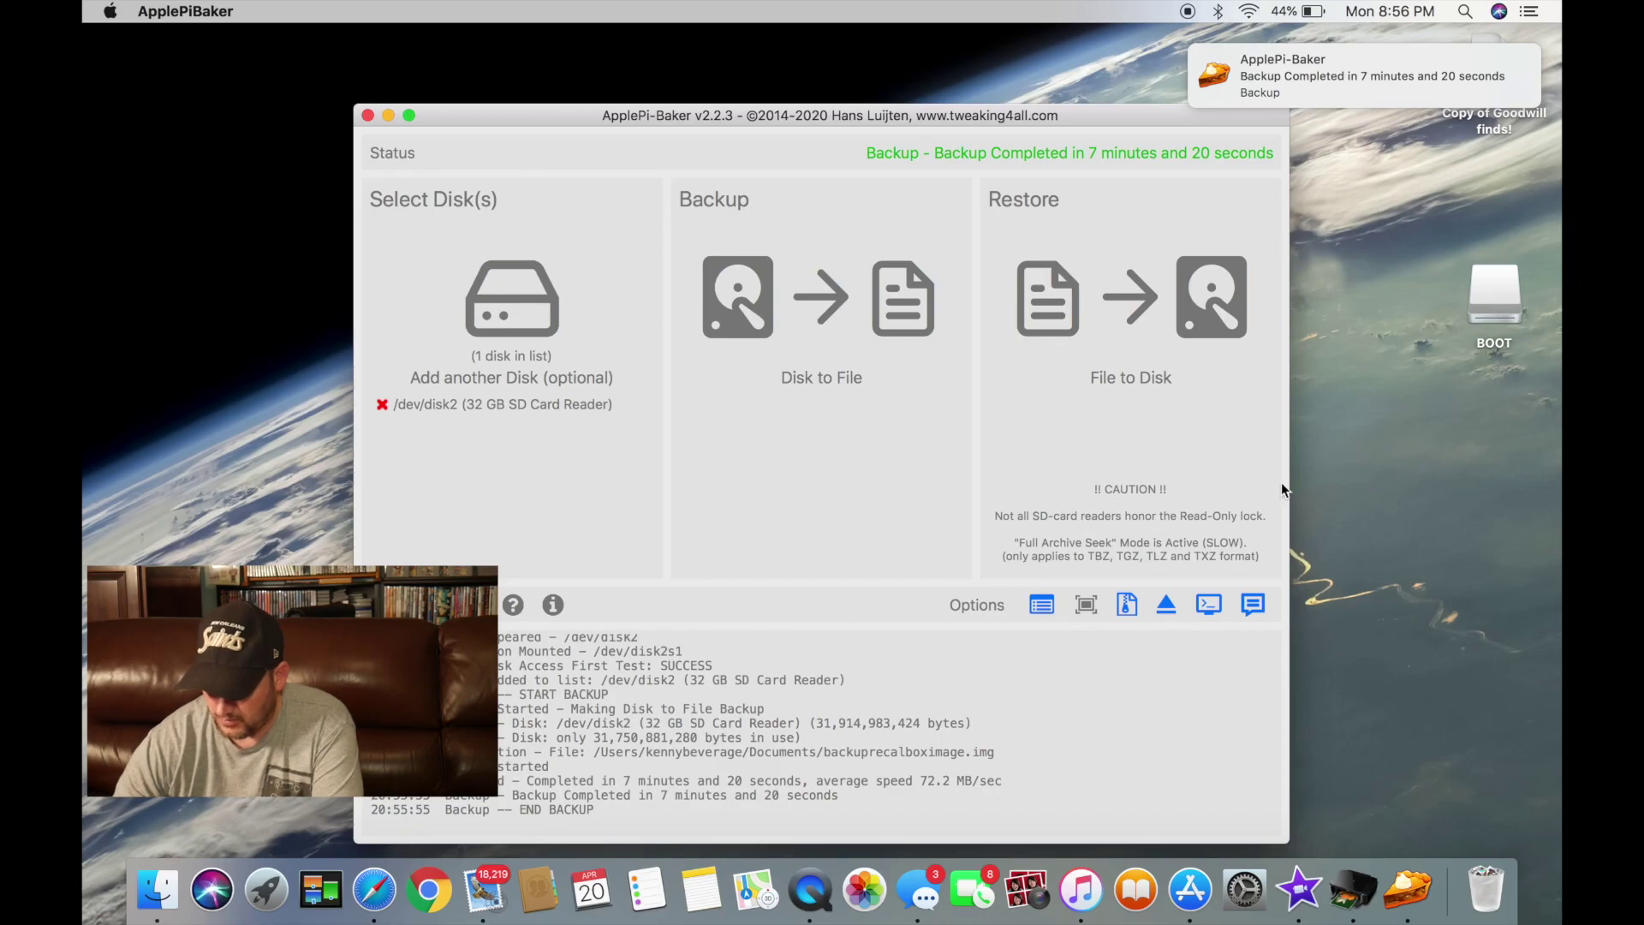
- Eject the BOOT SD card from the desktop
{"action": "right_click", "coordinate": [1488, 291]}
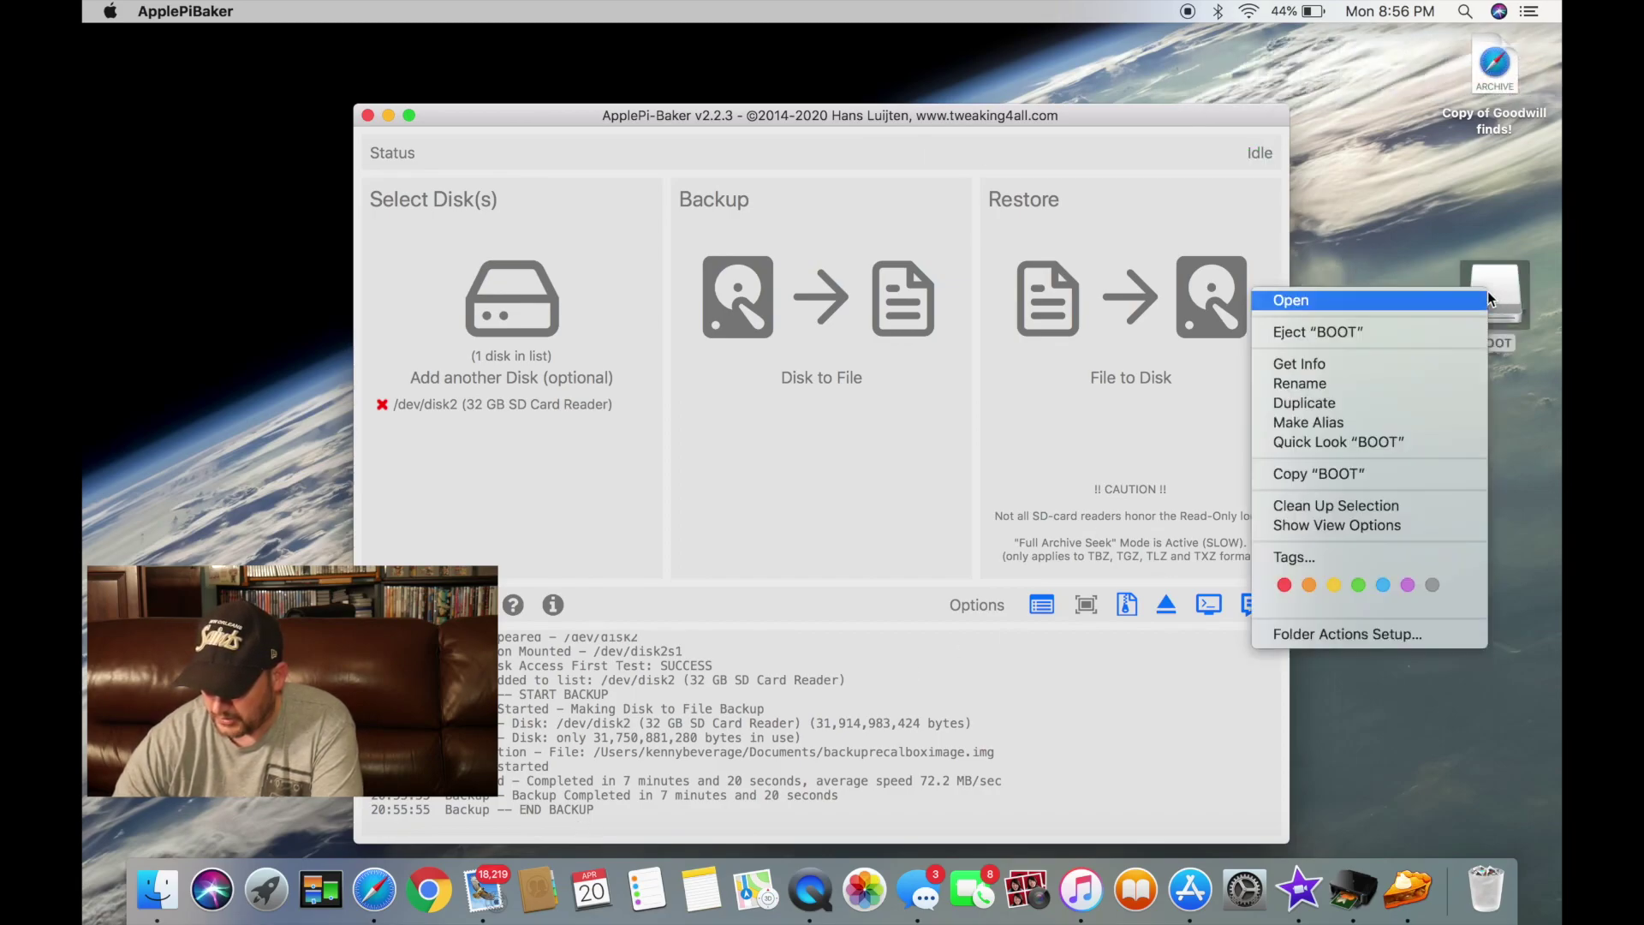
{"action": "left_click", "coordinate": [1333, 332]}
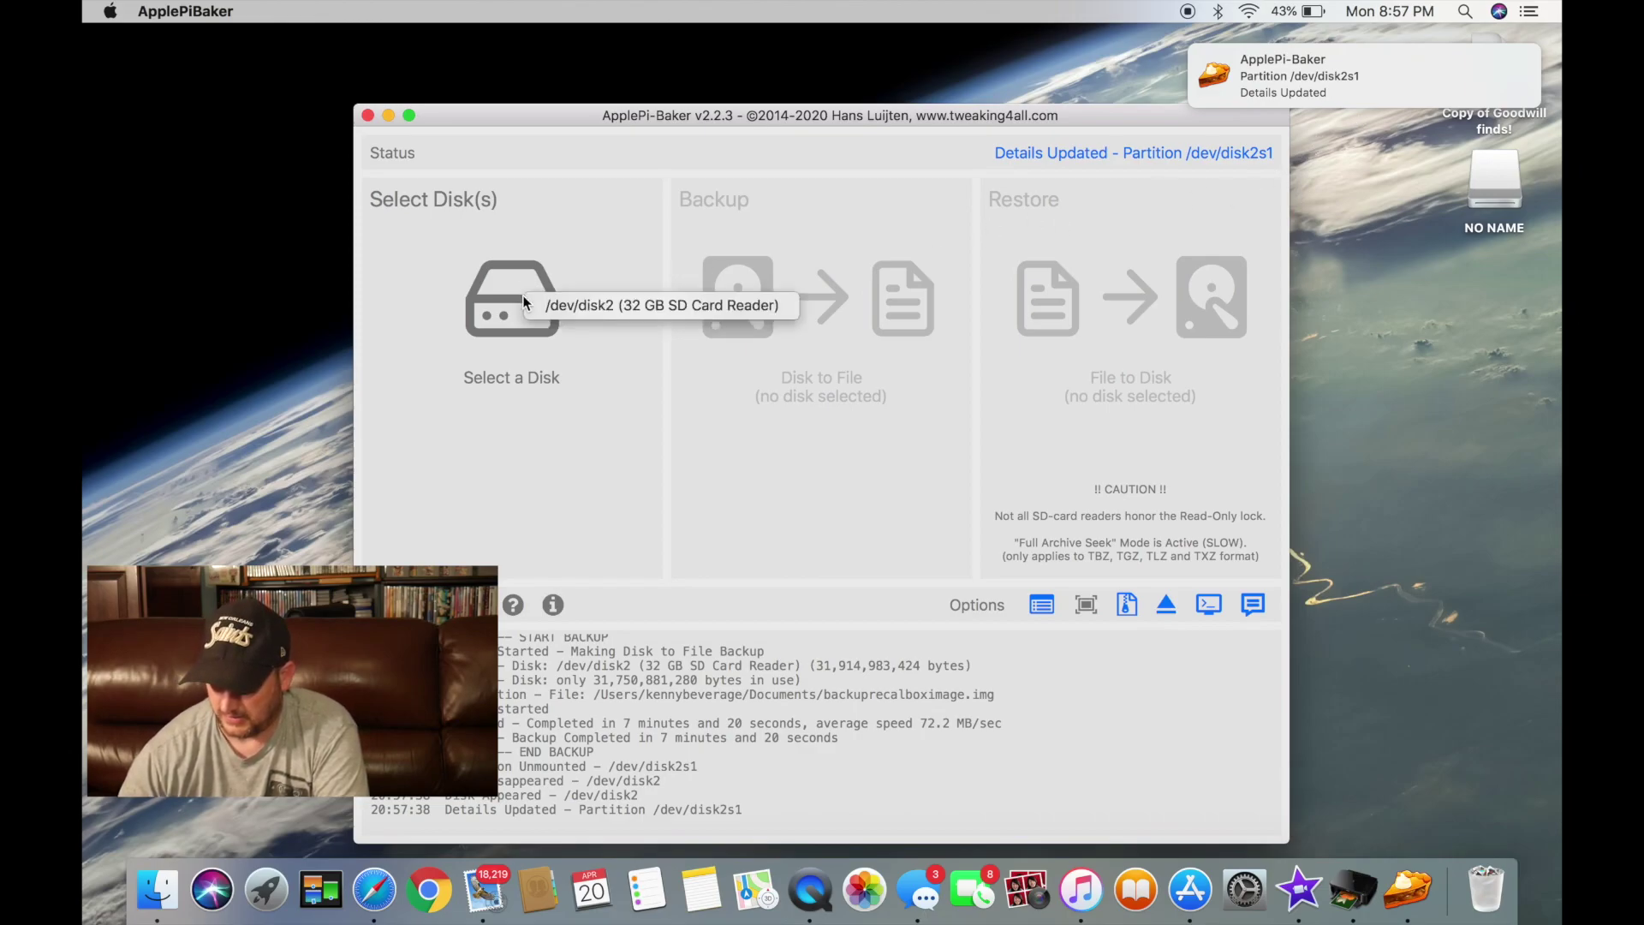
- Select /dev/disk2 (32 GB SD Card Reader) for the new blank card
{"action": "left_click", "coordinate": [568, 308]}
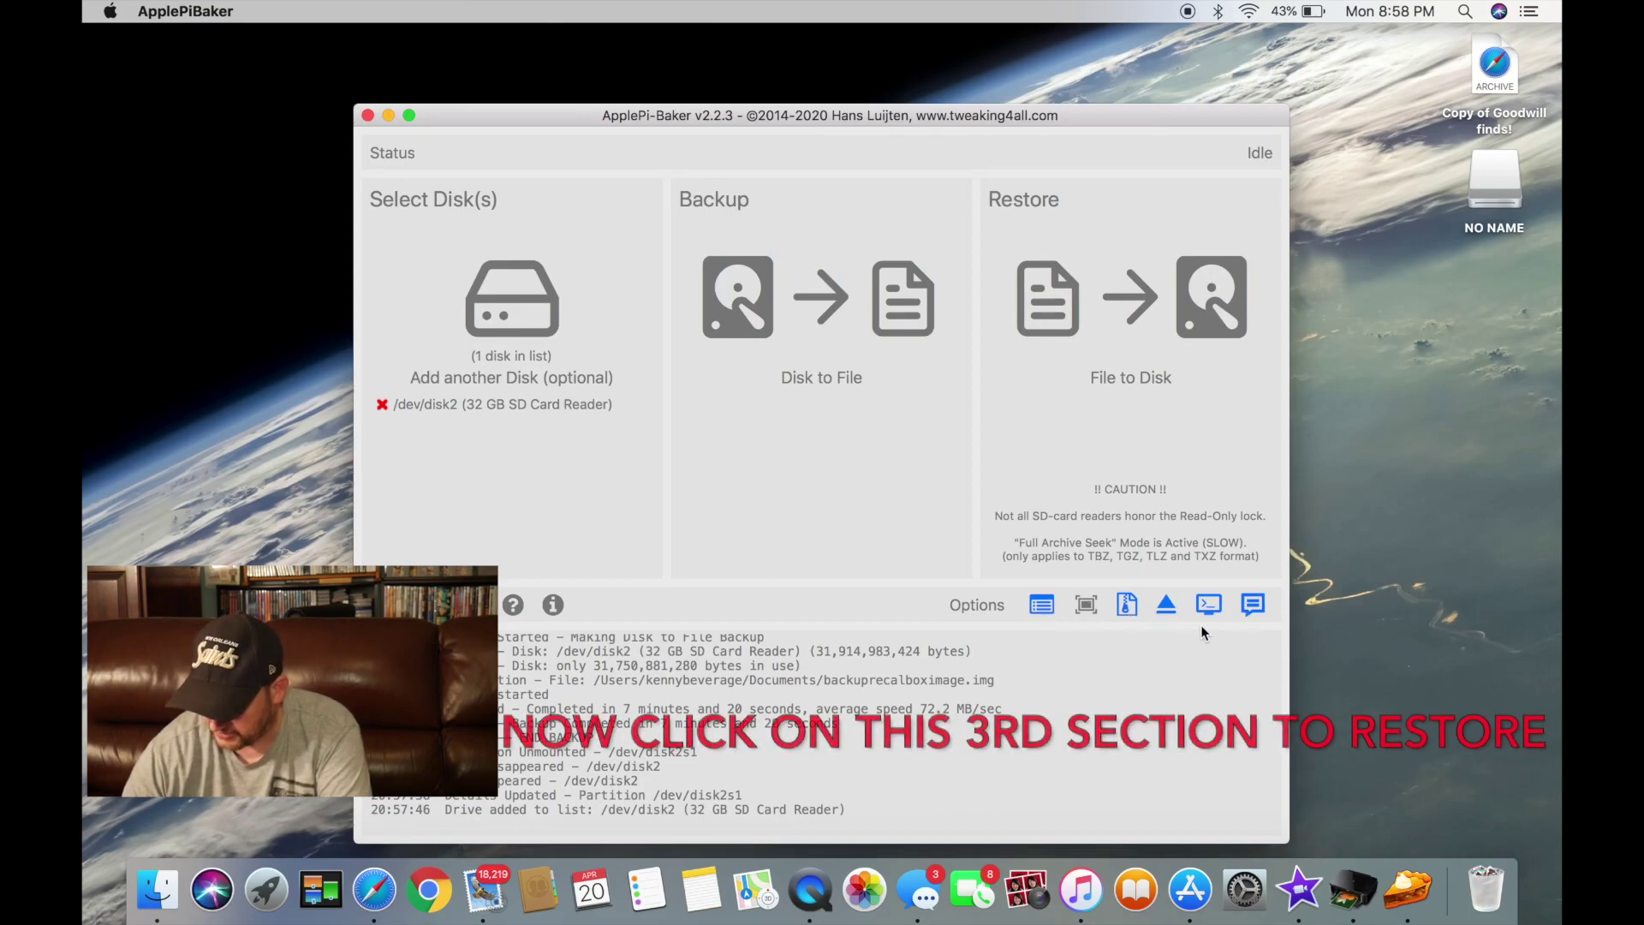
- Restore backuprecalboximage.img from Documents onto the 32 GB SD card
{"action": "left_click", "coordinate": [1041, 306]}
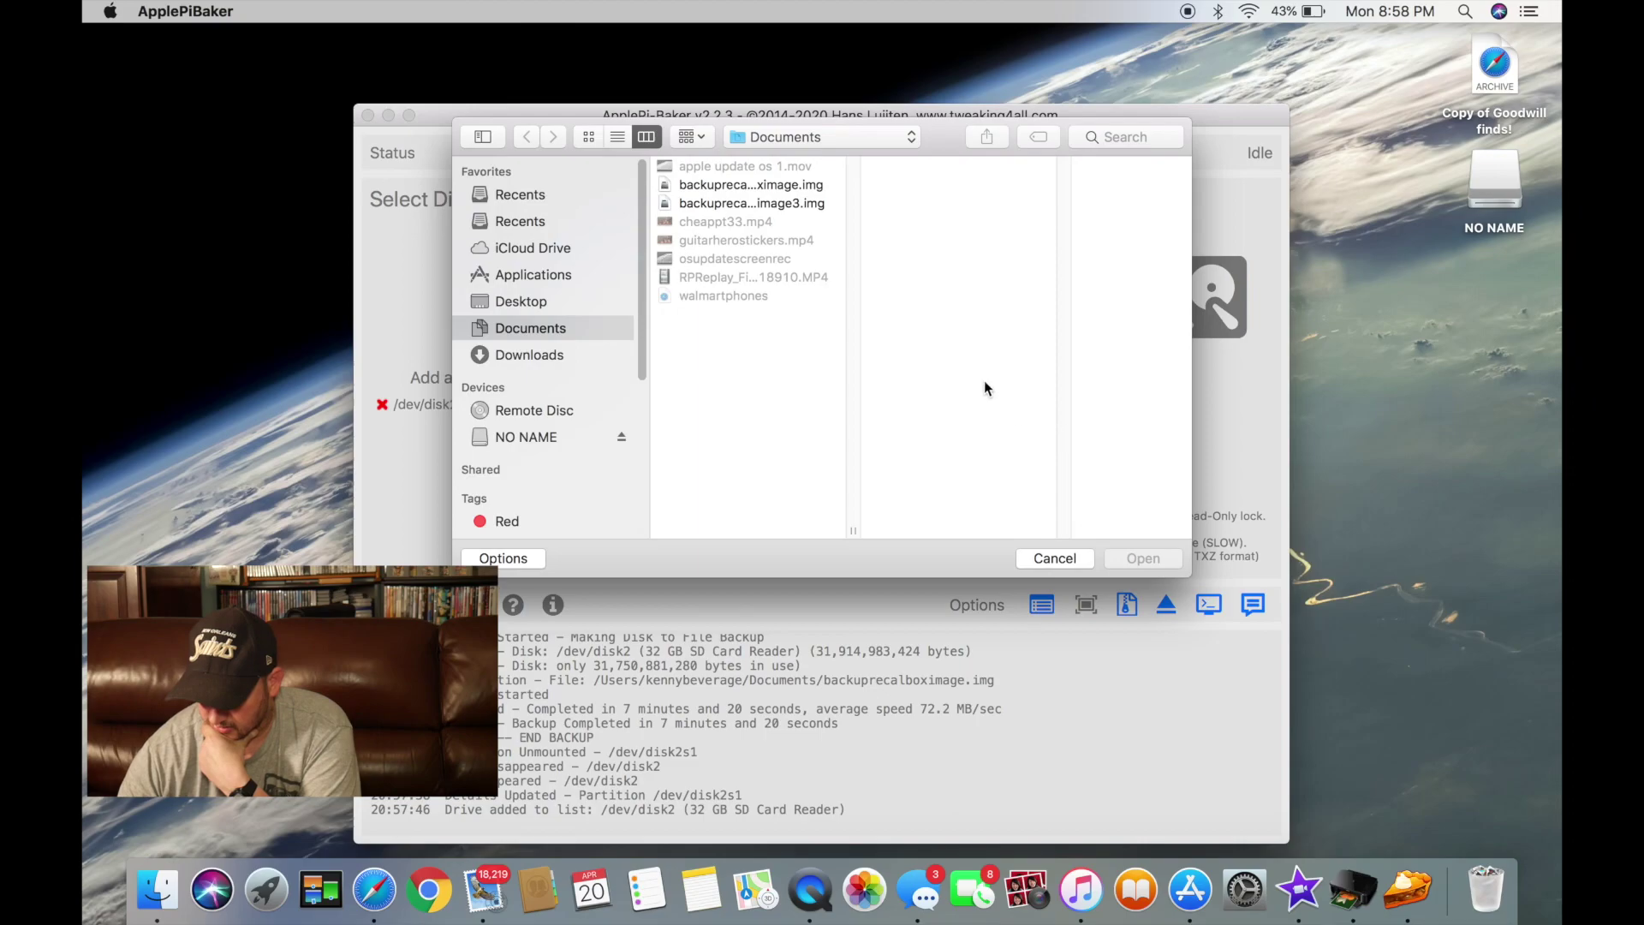
{"action": "left_click", "coordinate": [732, 184]}
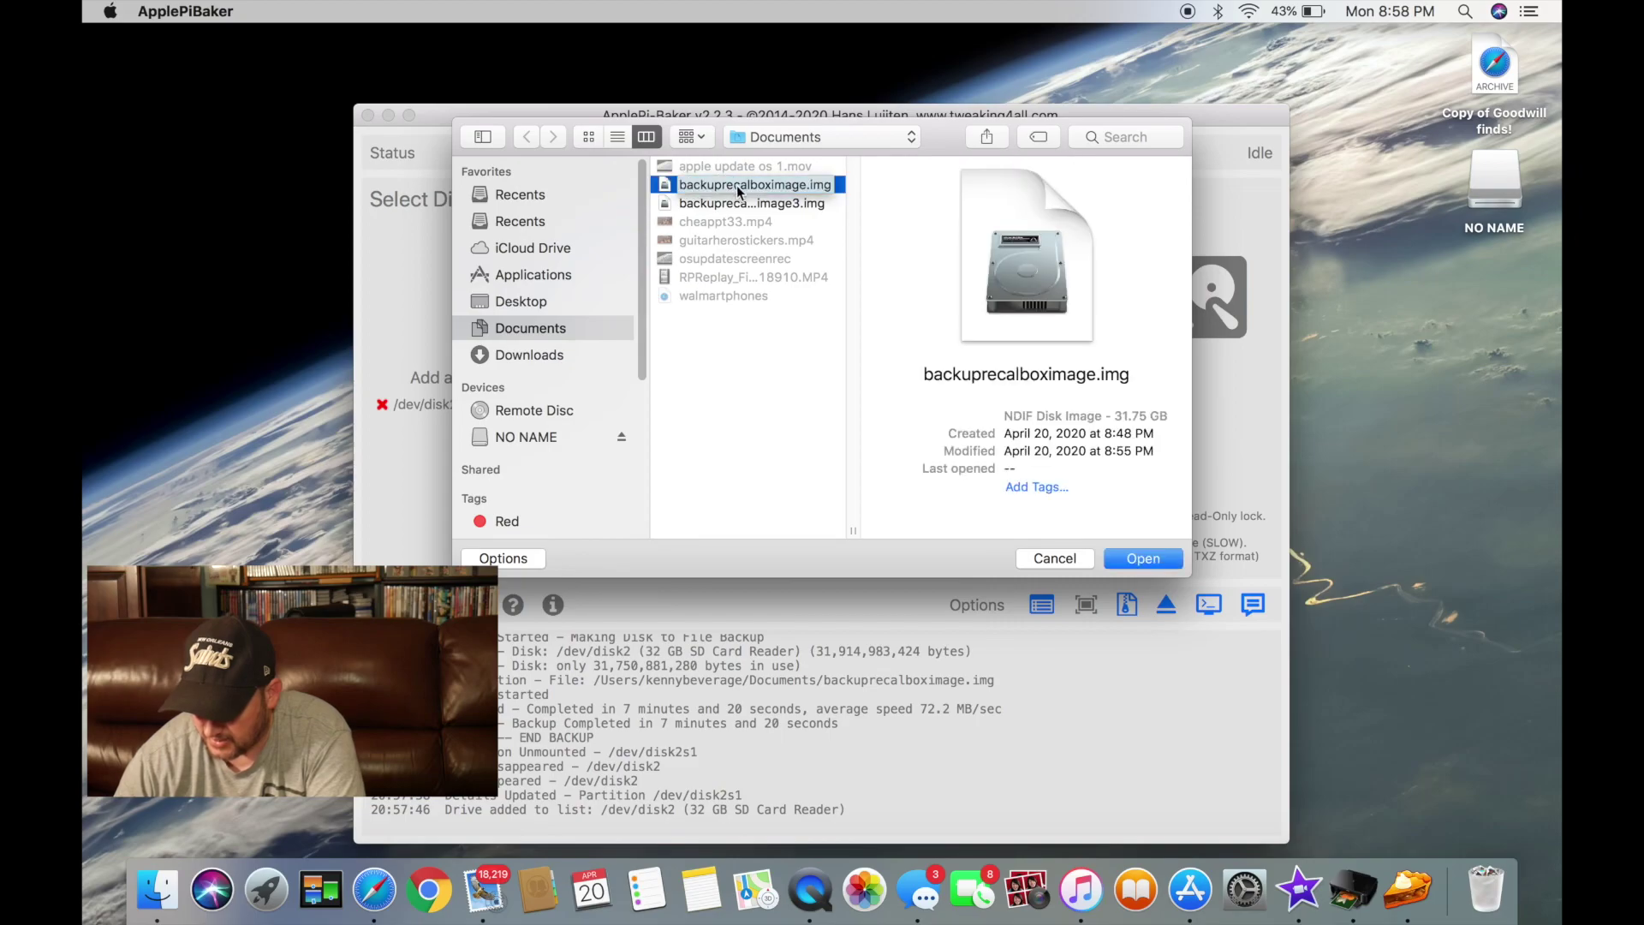
{"action": "left_click", "coordinate": [1146, 560]}
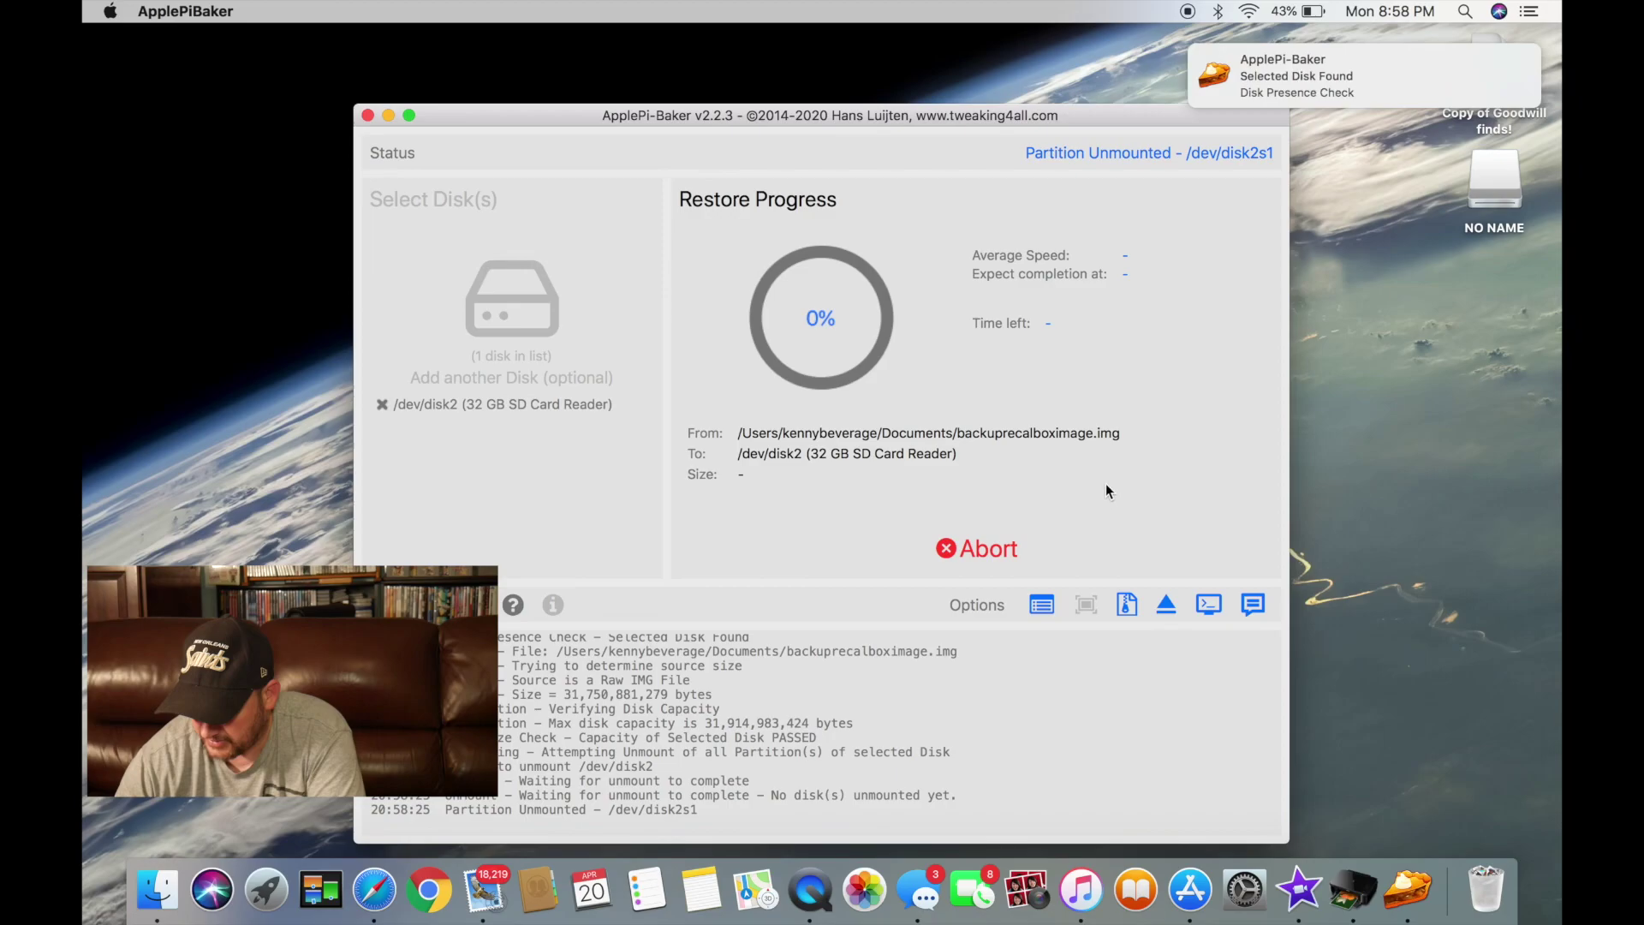